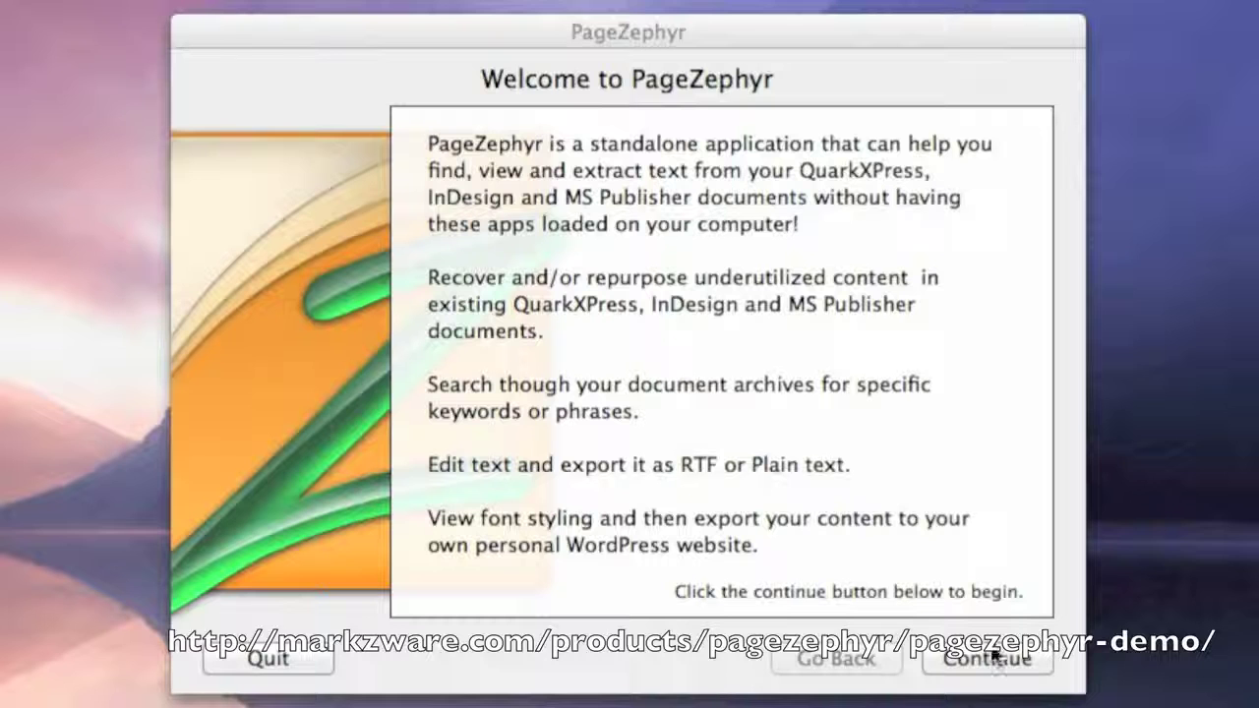
Keep all three file types selected for indexing and add the TESTFILES folder from MARKZWARE as an indexed search location.
left_click(994, 651)
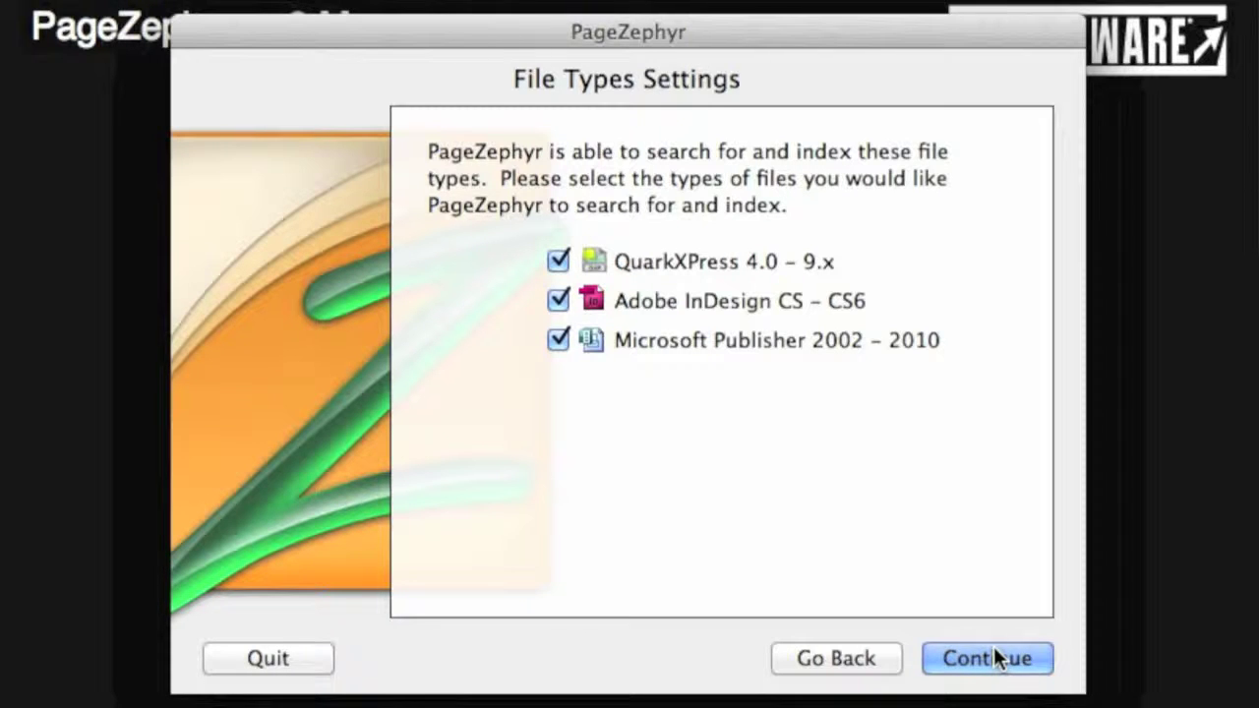
left_click(993, 646)
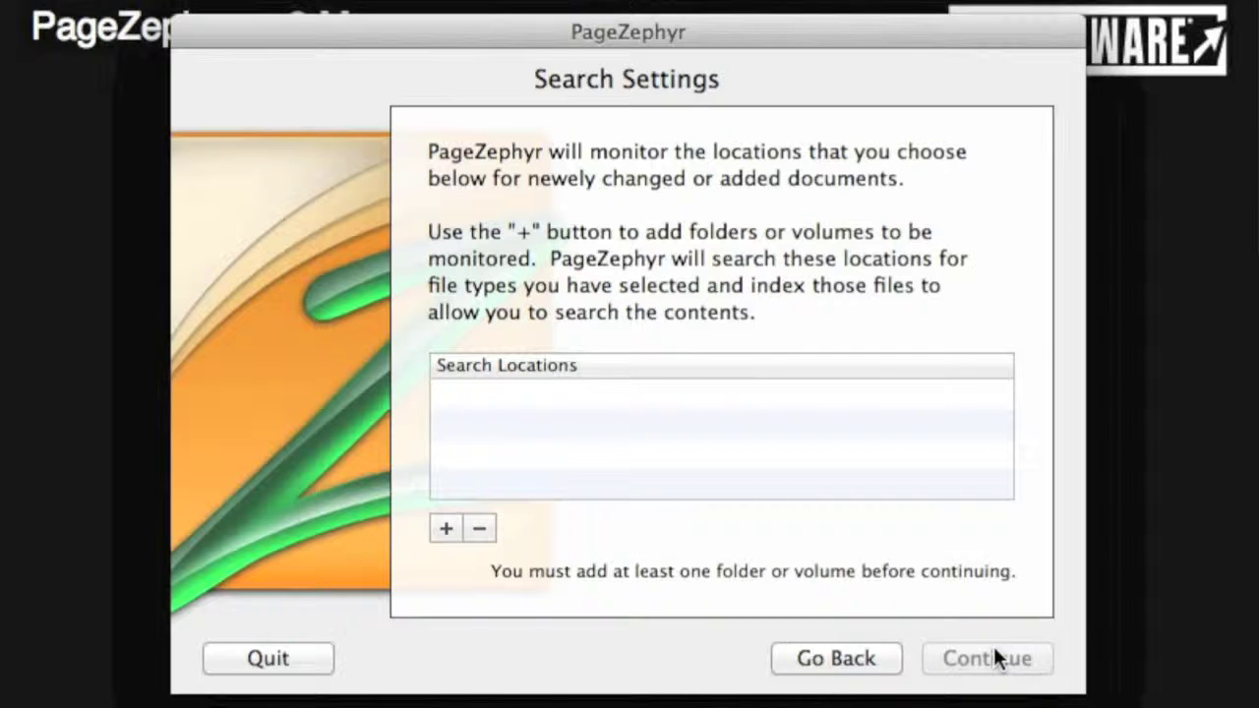
left_click(445, 528)
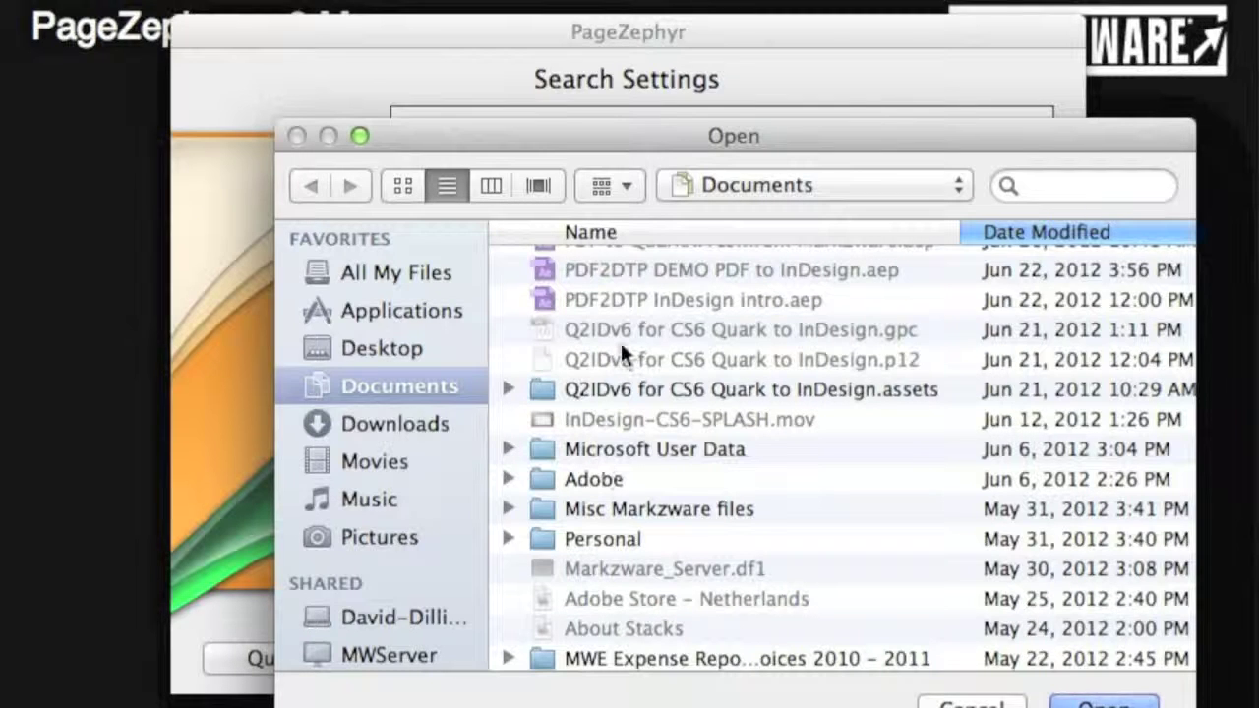
scroll(622, 347, "up", 1)
scroll(620, 340, "up", 4)
scroll(620, 341, "down", 6)
scroll(619, 340, "up", 1)
scroll(620, 340, "down", 4)
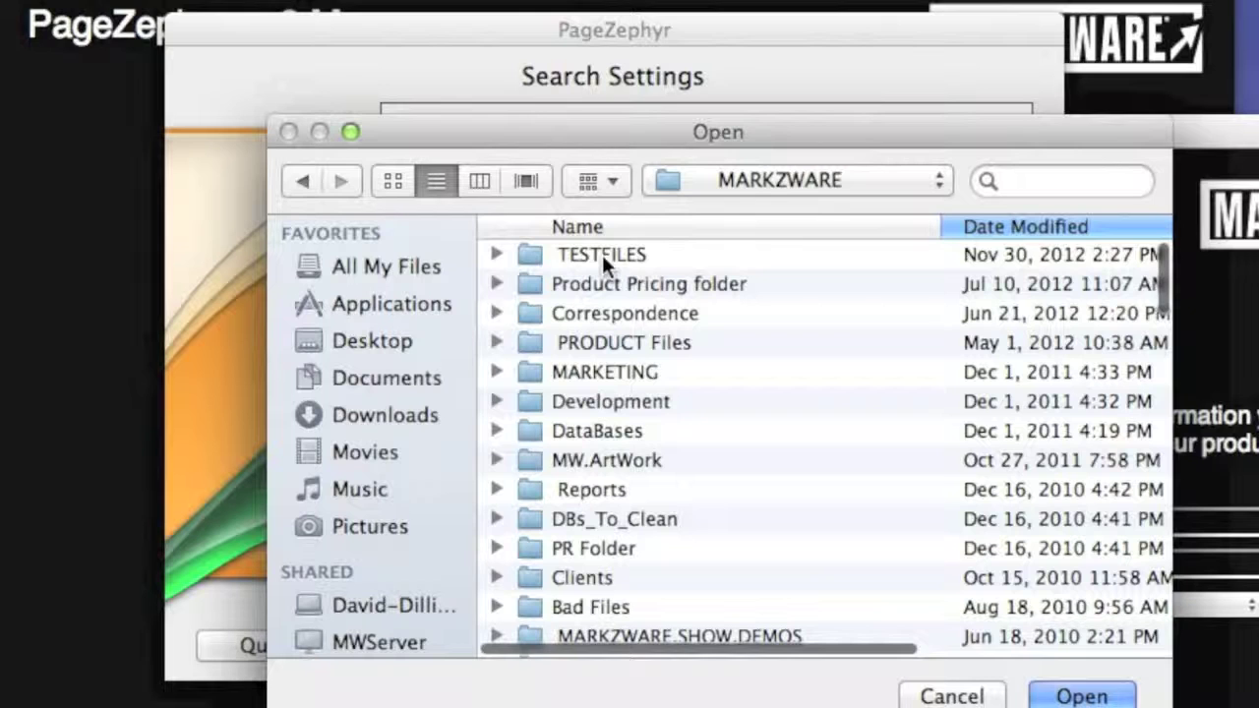
left_click(602, 255)
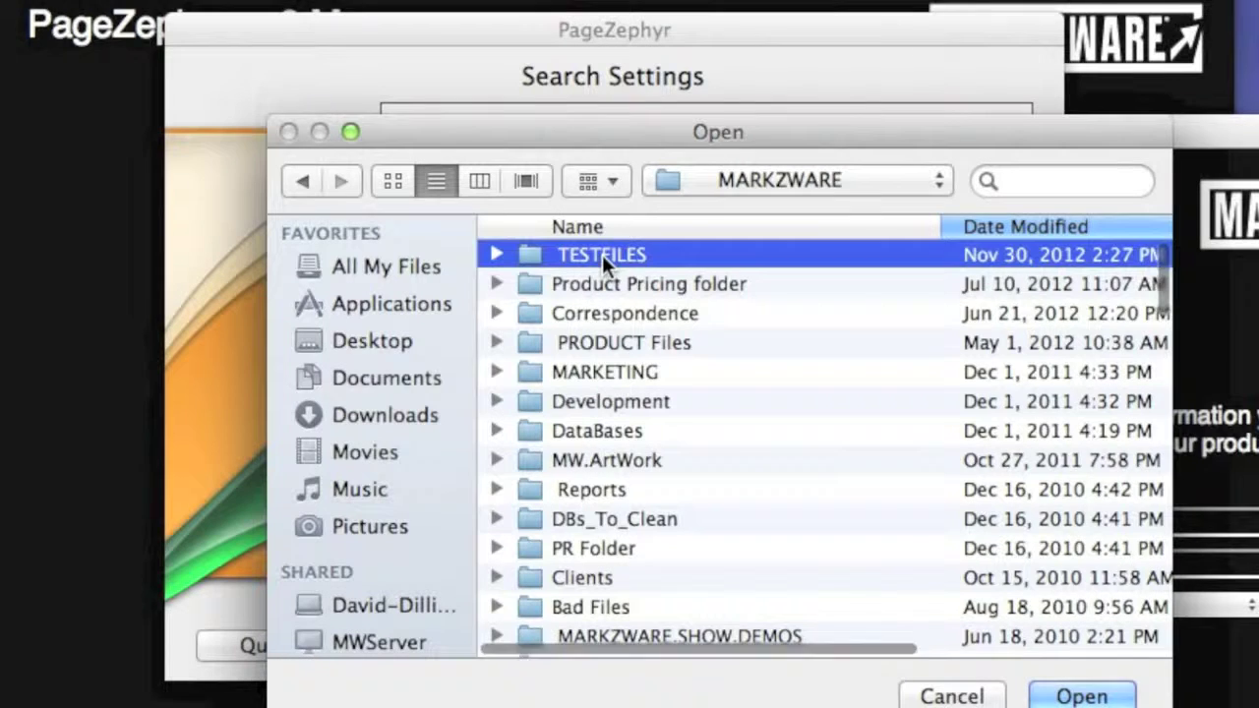
left_click(1060, 692)
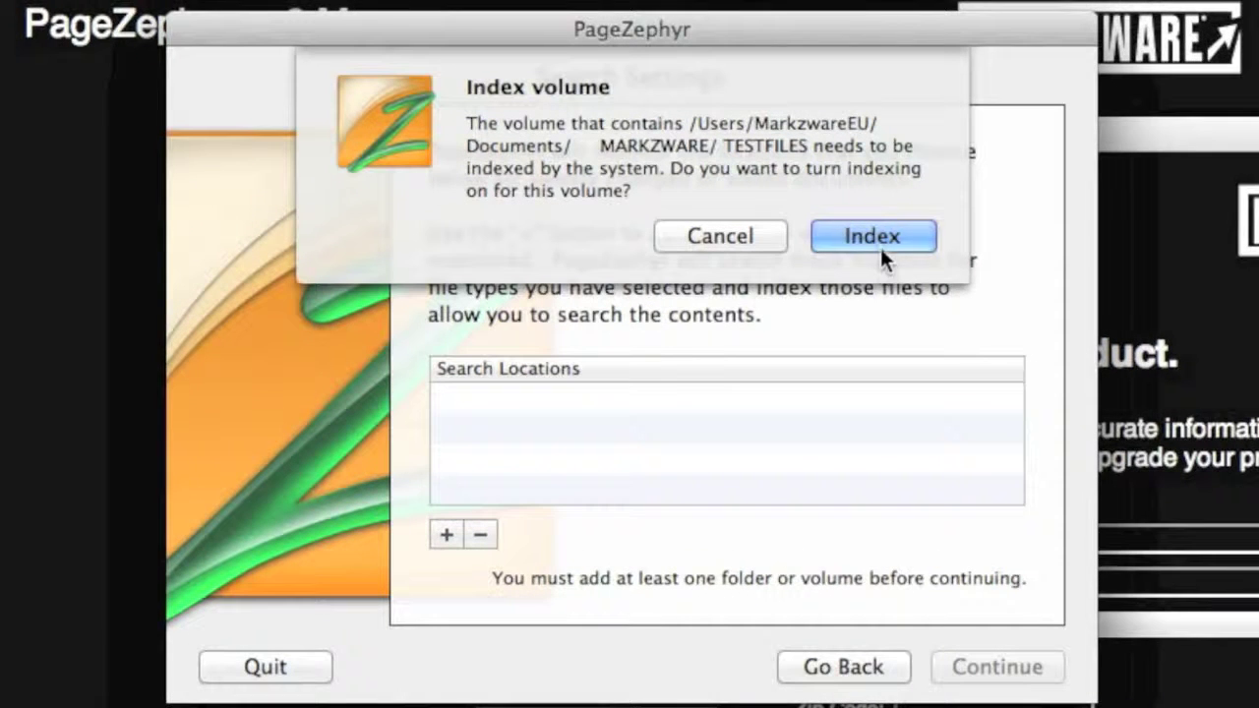
left_click(877, 235)
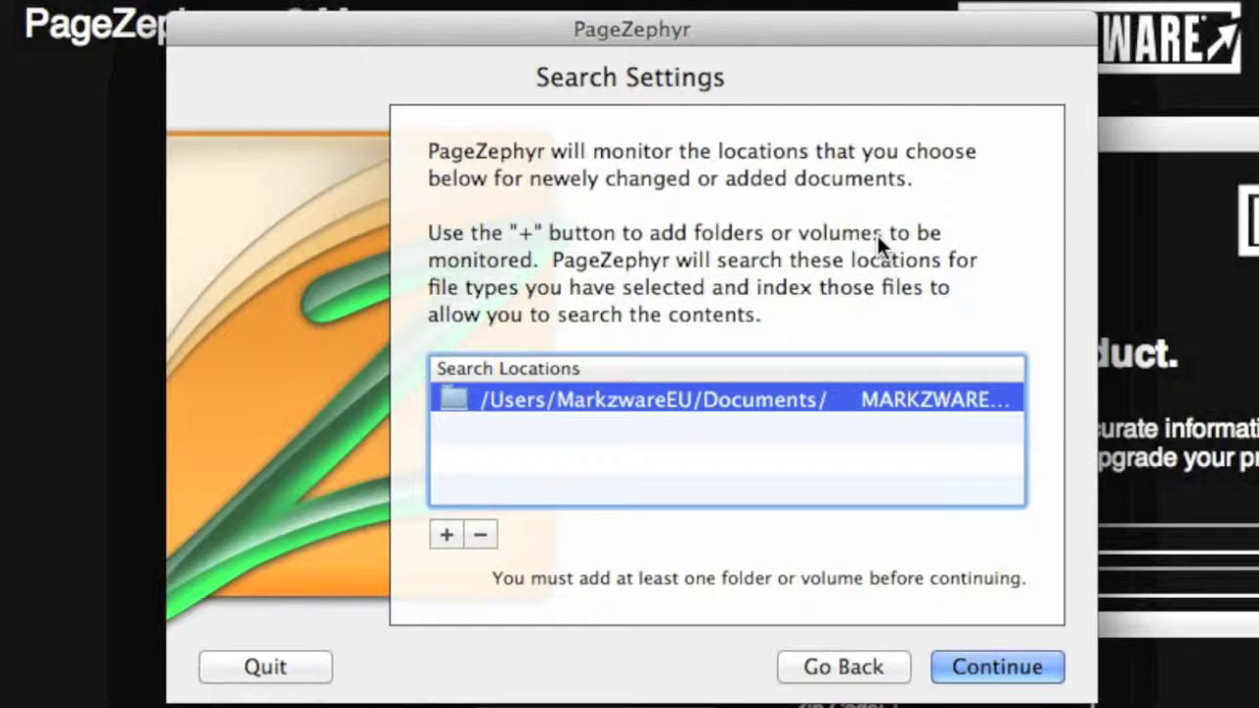
Accept the search location, turn on Show Styled Stories in the document display settings and finish the setup.
left_click(979, 669)
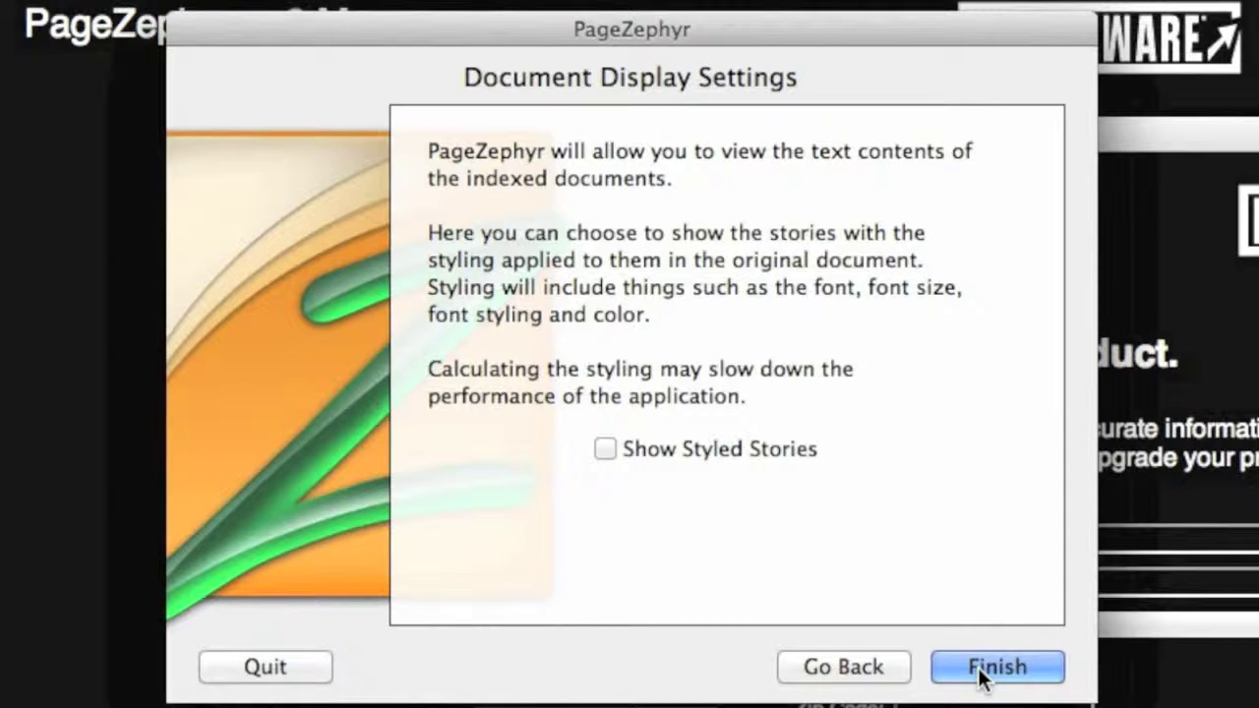
left_click(598, 448)
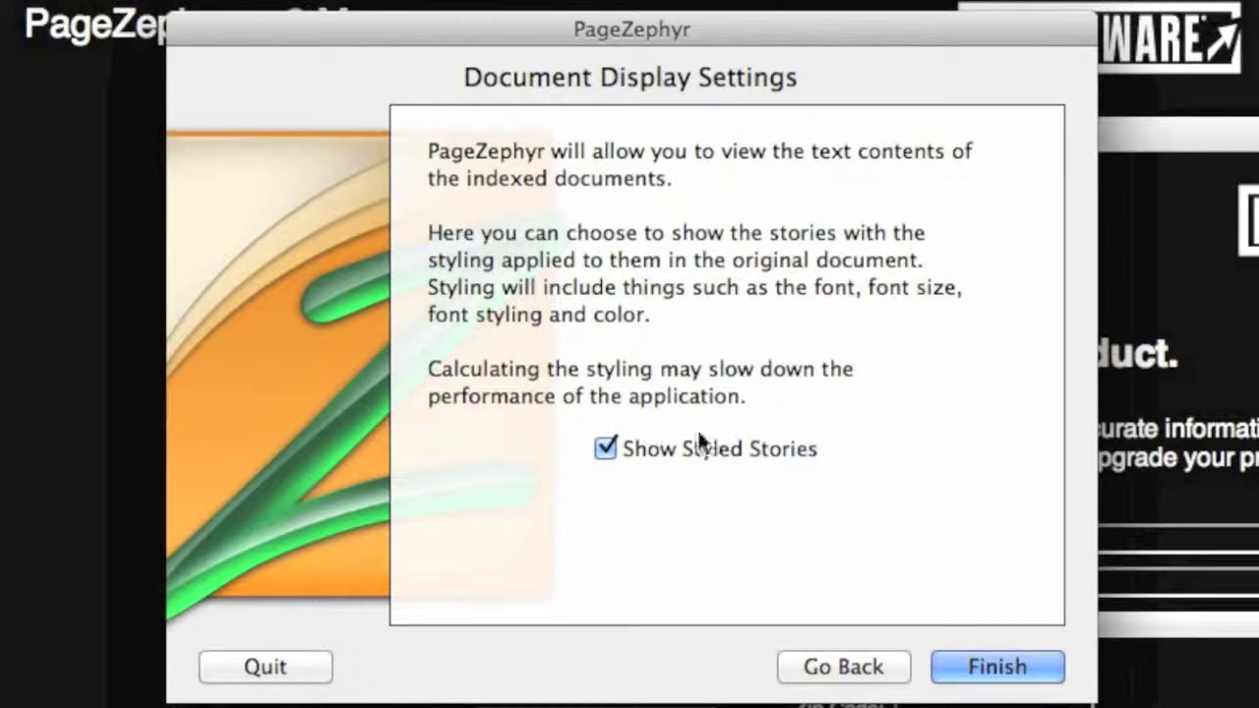
left_click(998, 666)
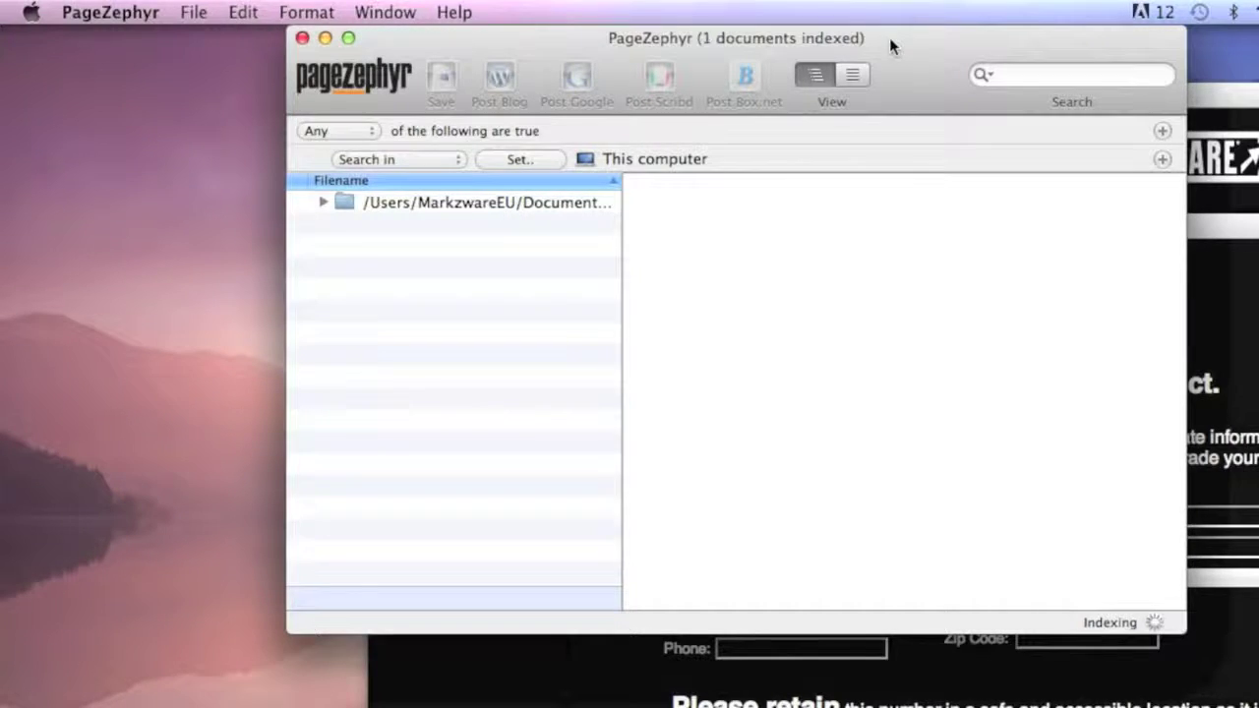
Reposition the main PageZephyr window on the desktop and dismiss the splash screen.
left_click_drag(888, 37, 820, 89)
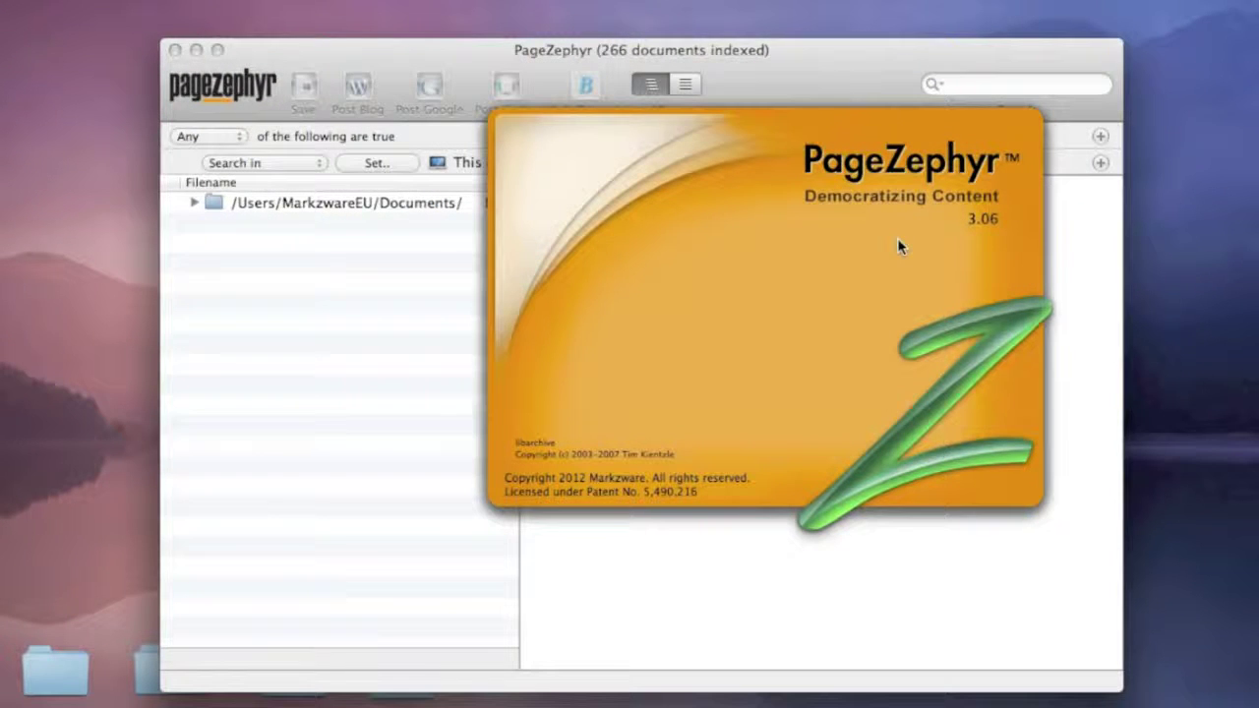
left_click_drag(808, 91, 805, 91)
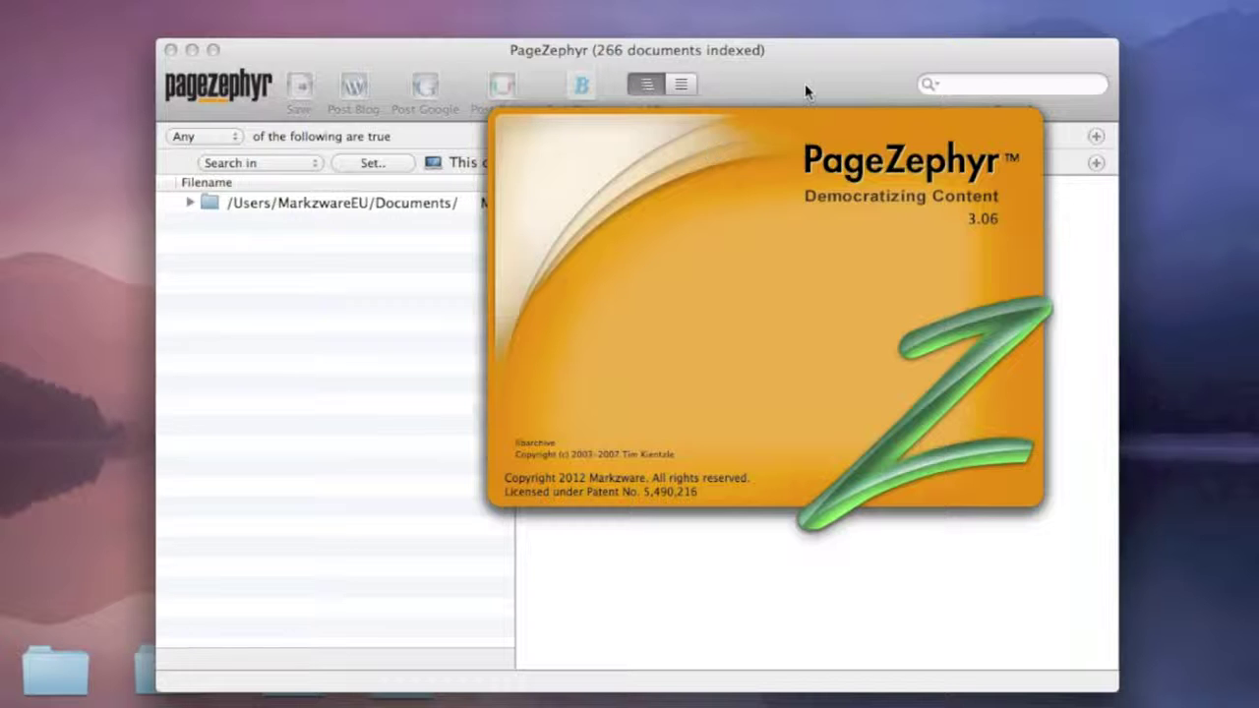
left_click(741, 135)
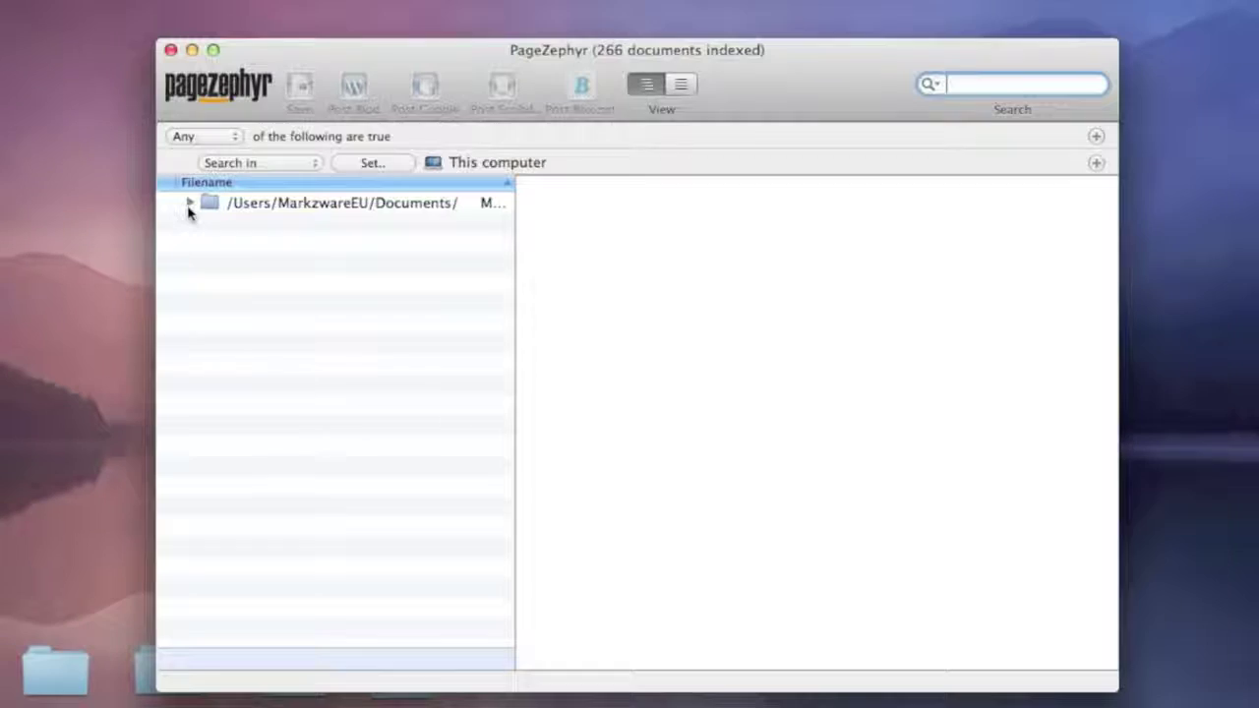
Expand the indexed Documents folder and view the text of Markz.calendar.qxd and Sortiment 2003:04 innen.qxd.
left_click(190, 205)
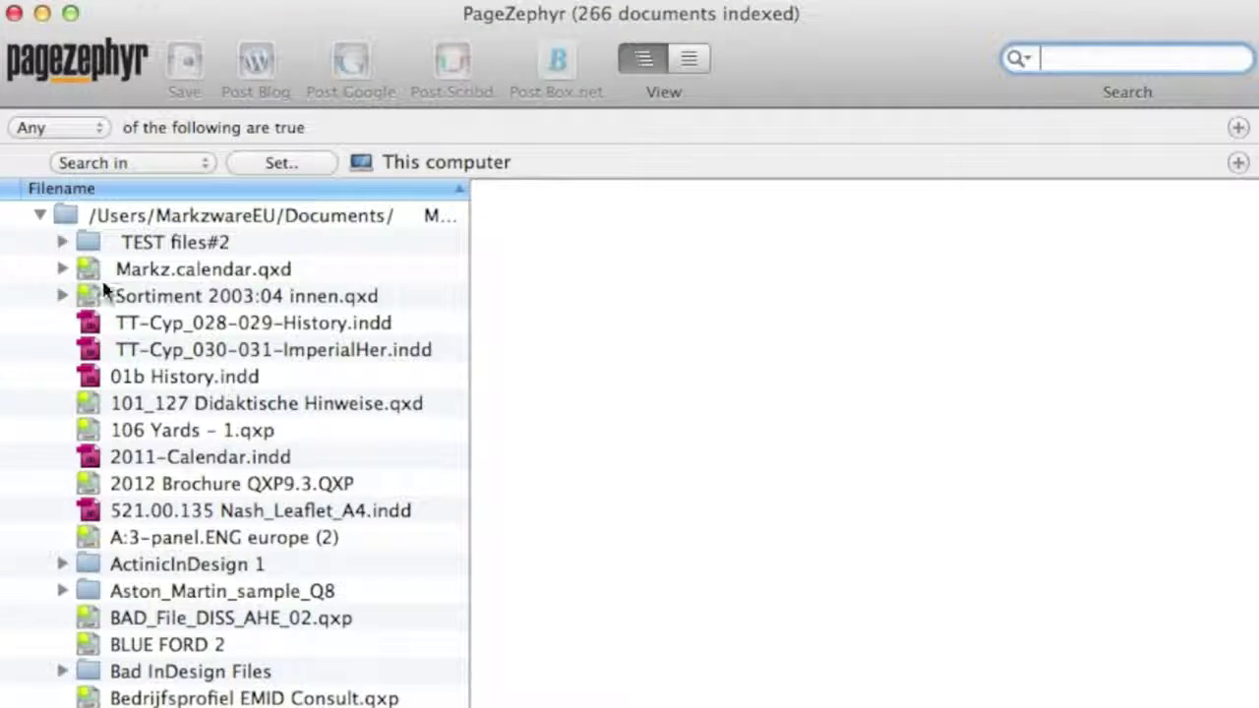
left_click(95, 259)
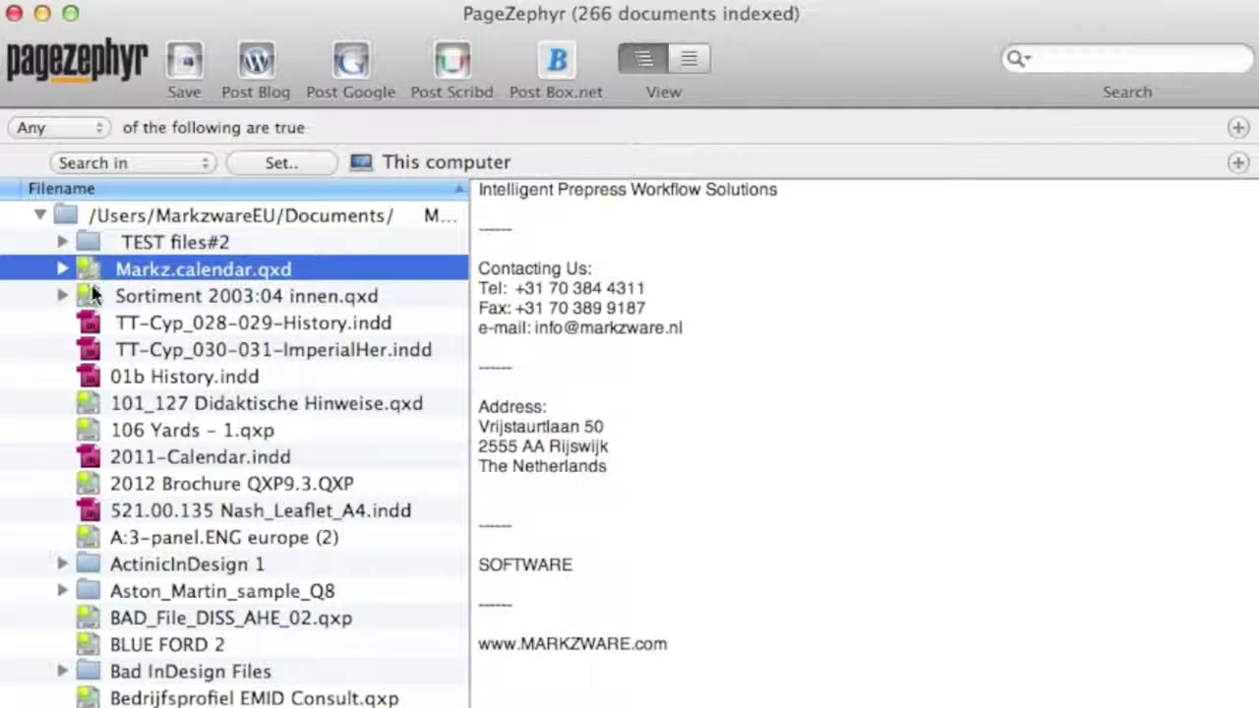
left_click(87, 299)
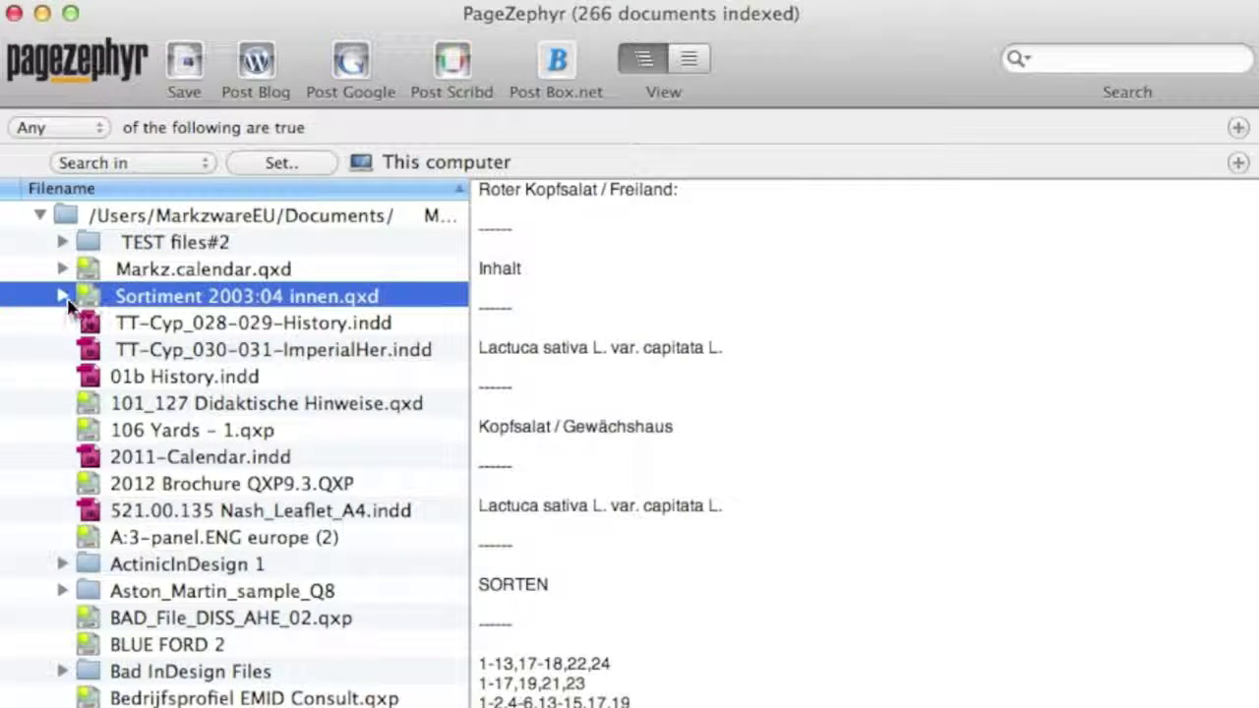
Expand Sortiment 2003:04 innen.qxd and view several of its individual stories, including RZ-Produktberater and those below it.
left_click(62, 295)
left_click(166, 431)
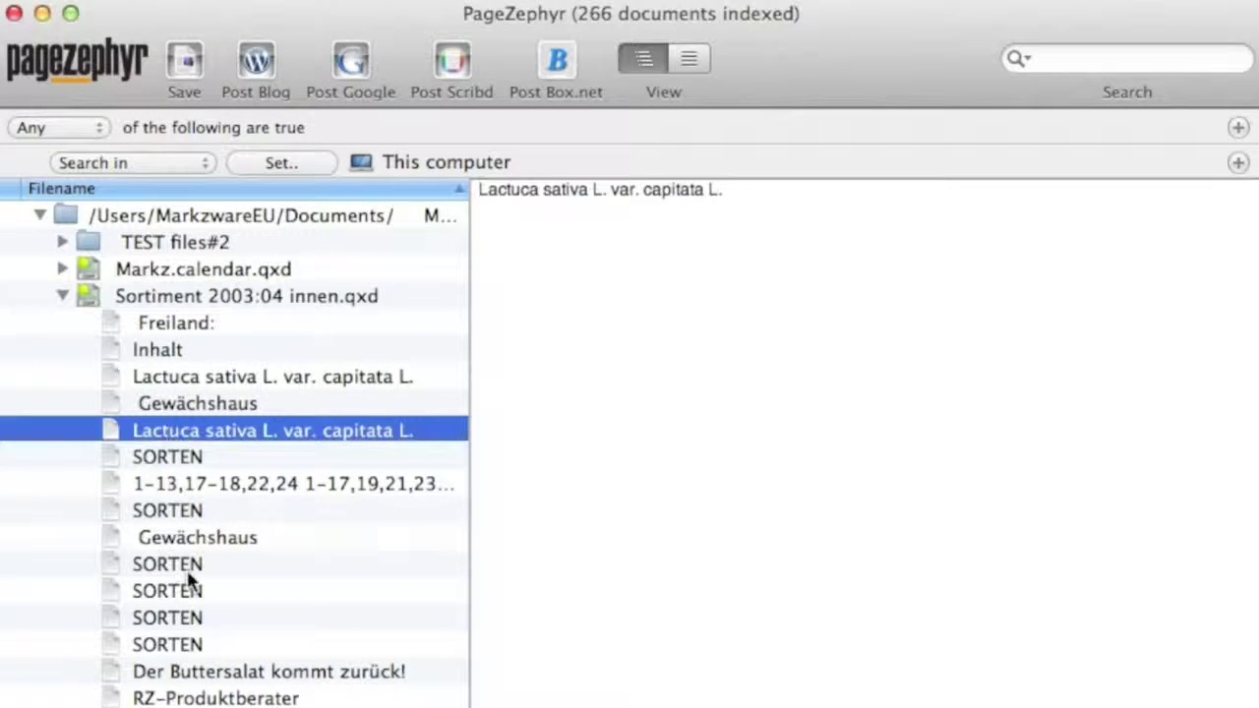
left_click(183, 568)
left_click(215, 698)
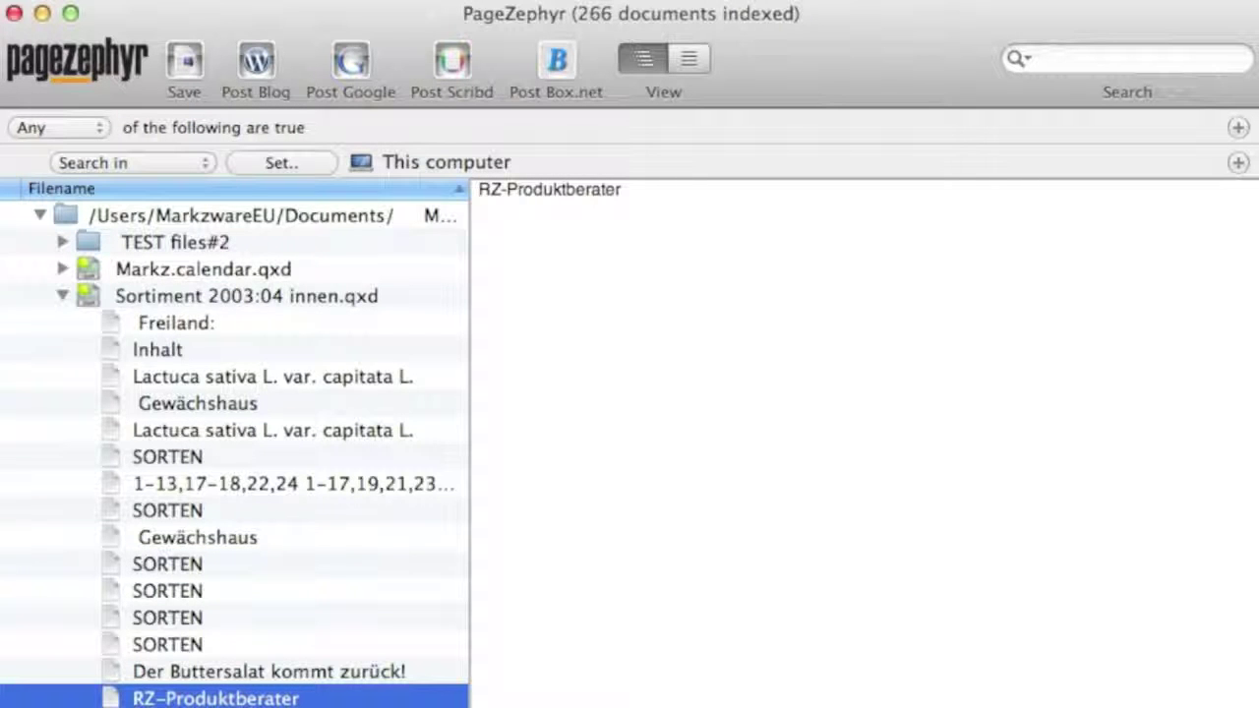
key("Down")
key("Down")
key("Down")
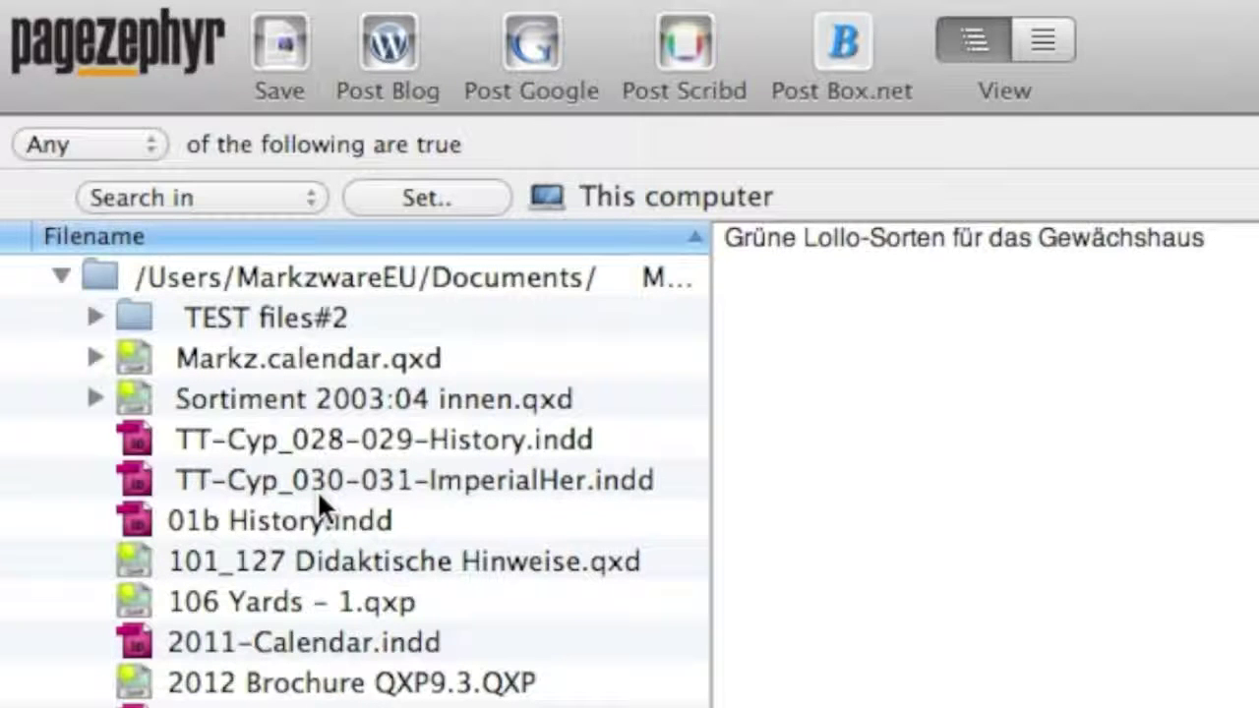
Check the file actions available for TT-Cyp_028-029-History.indd without choosing one, and collapse the indexed Documents folder.
right_click(139, 445)
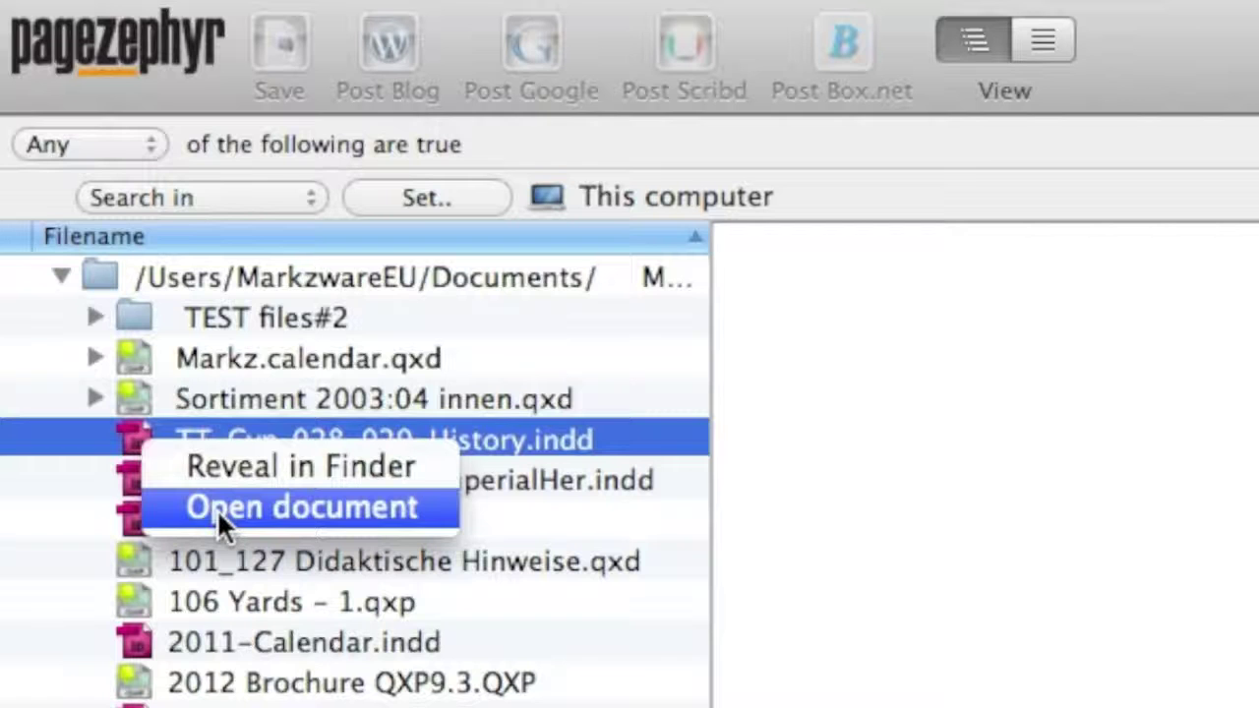
left_click(54, 505)
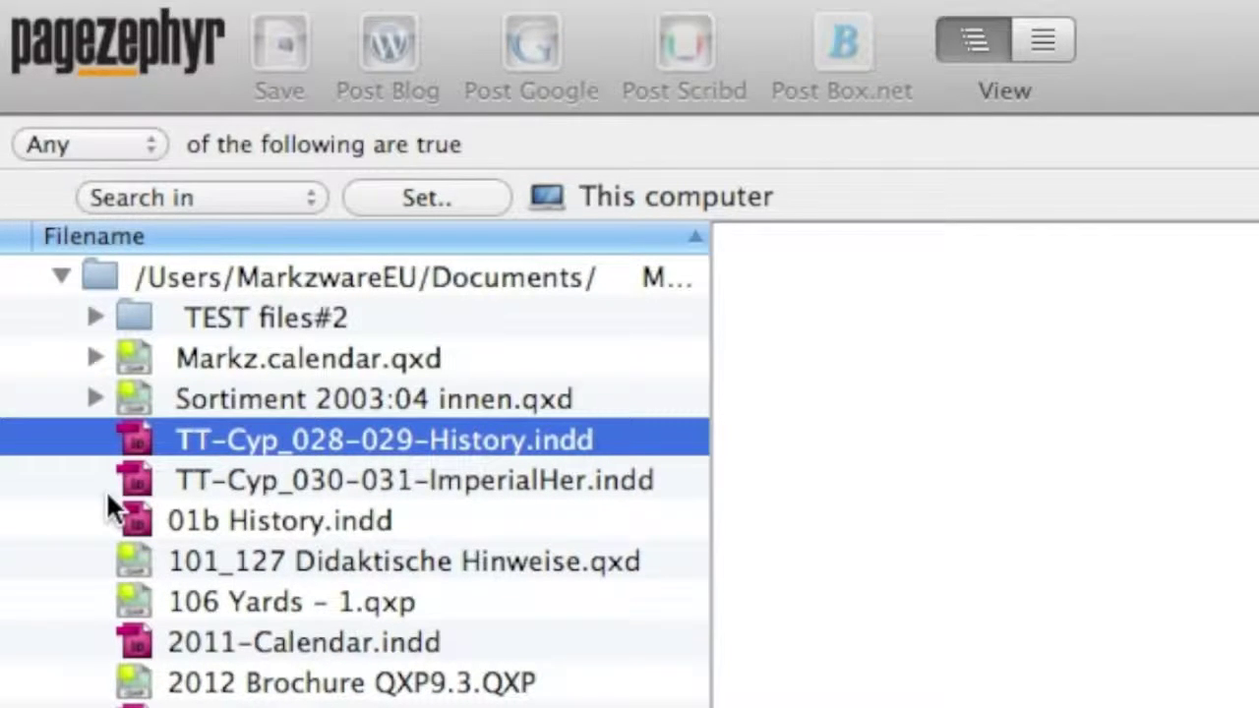
left_click(63, 272)
left_click(110, 276)
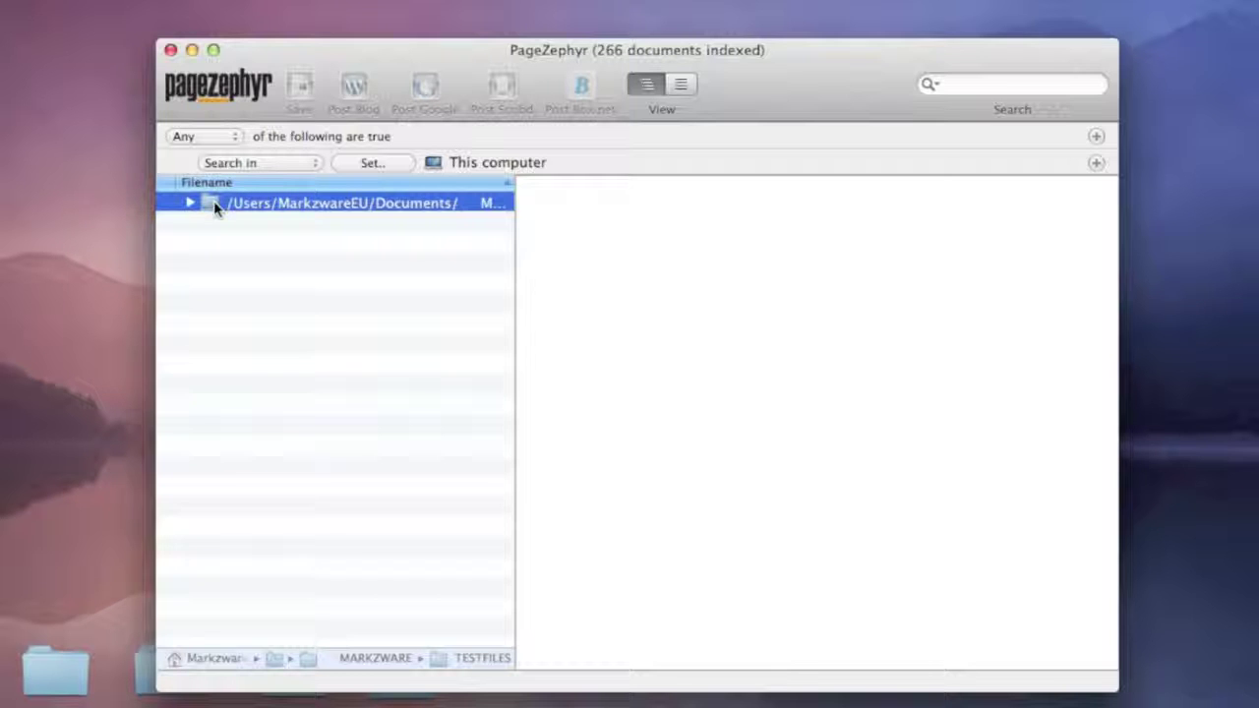
Search the indexed documents for "God", check the search options and expand the folder of matching files.
left_click(953, 84)
type("God")
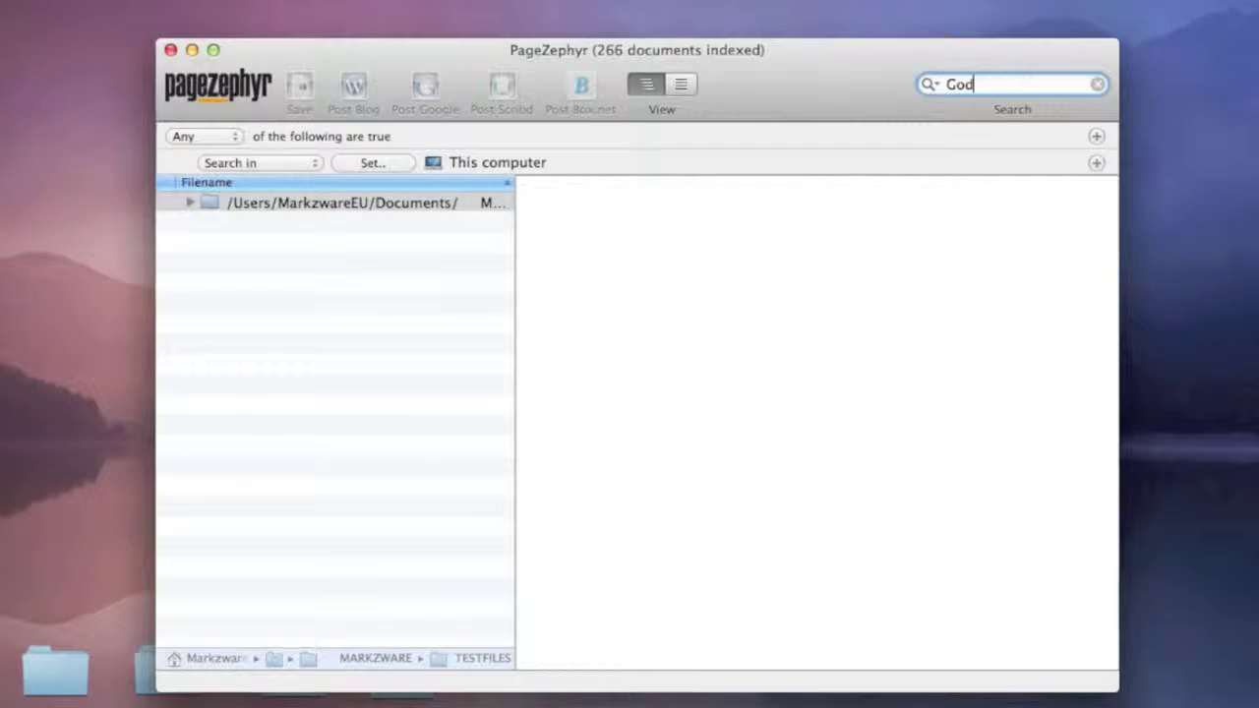
left_click(930, 84)
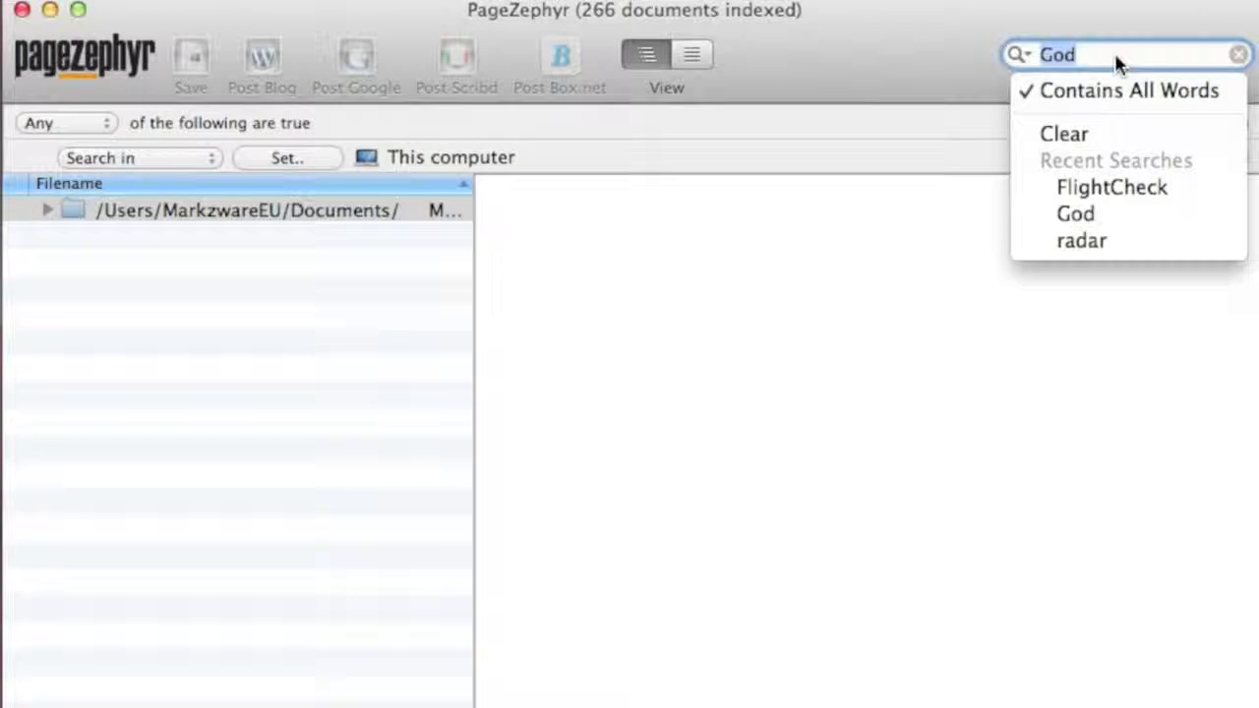
left_click(1116, 56)
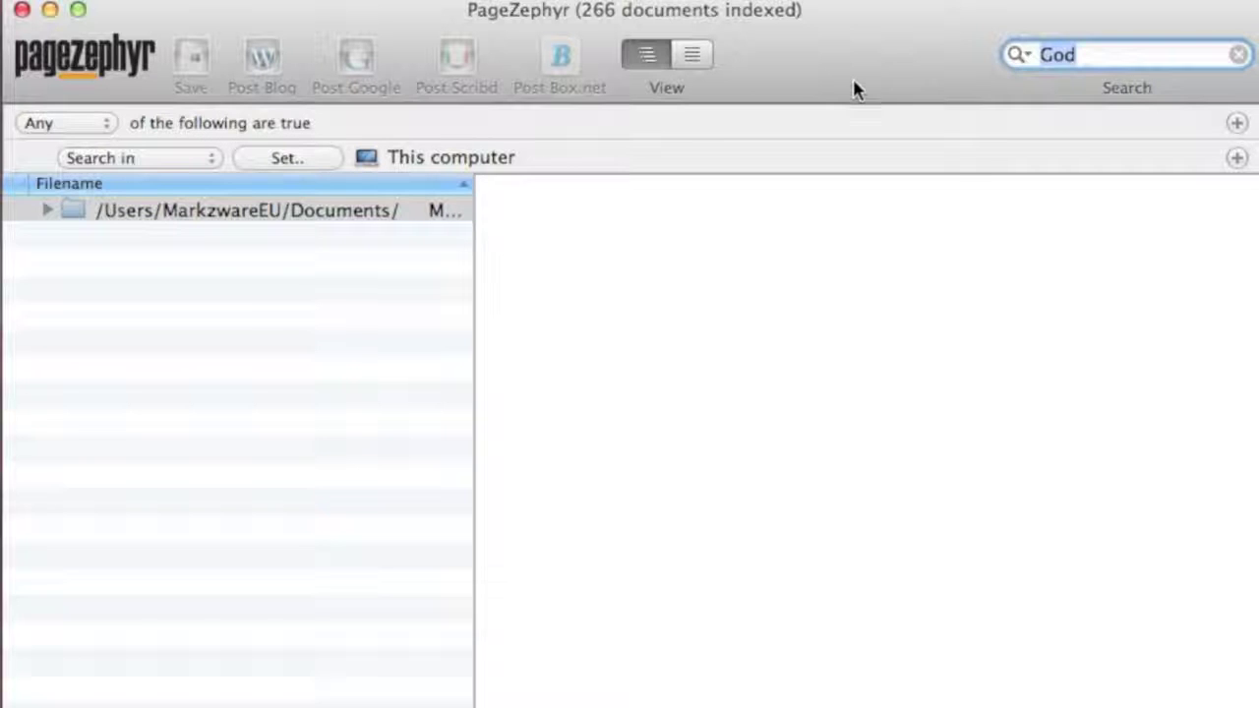
left_click(47, 210)
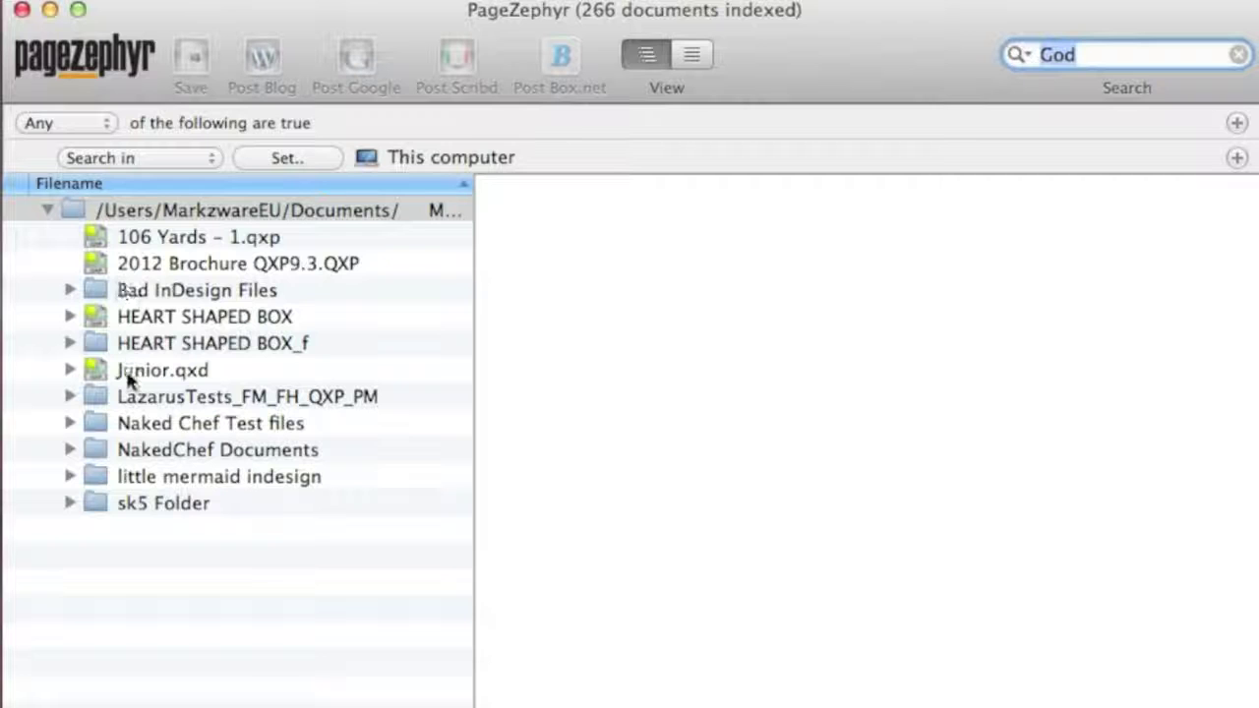
Read through 106 Yards - 1.qxp to find the highlighted matches for the search word.
left_click(103, 237)
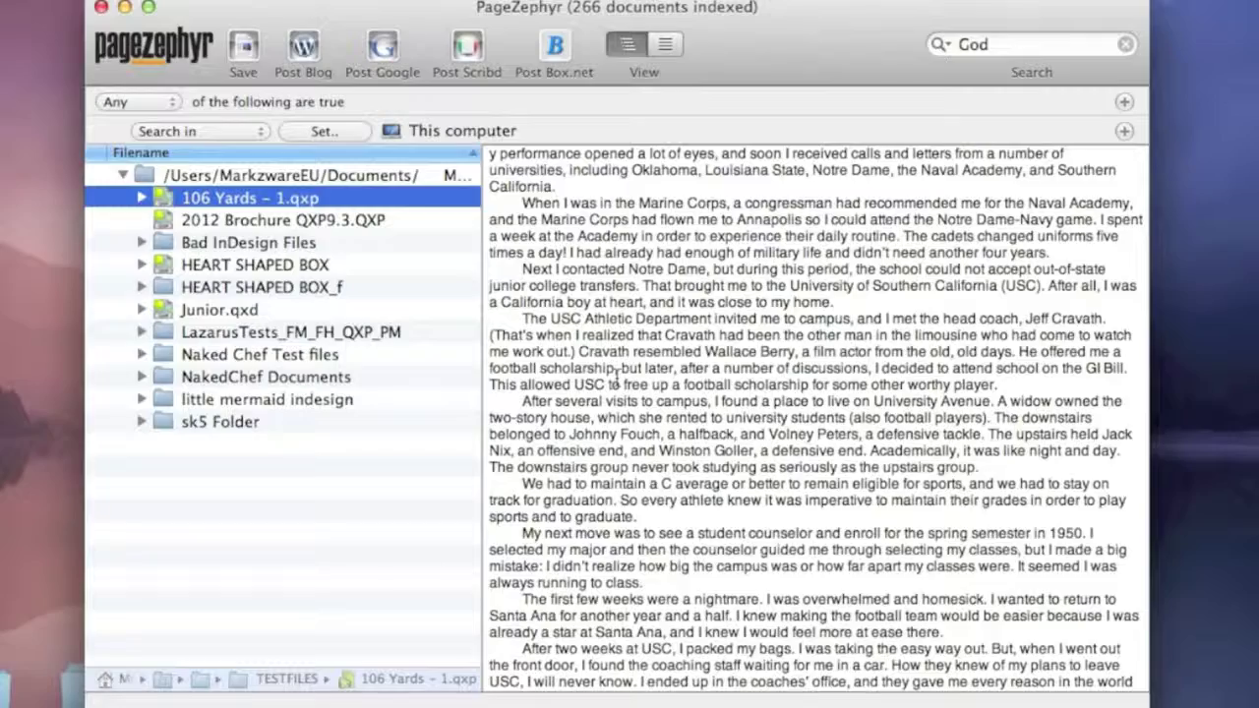
scroll(617, 378, "down", 10)
scroll(618, 382, "down", 10)
scroll(617, 382, "up", 5)
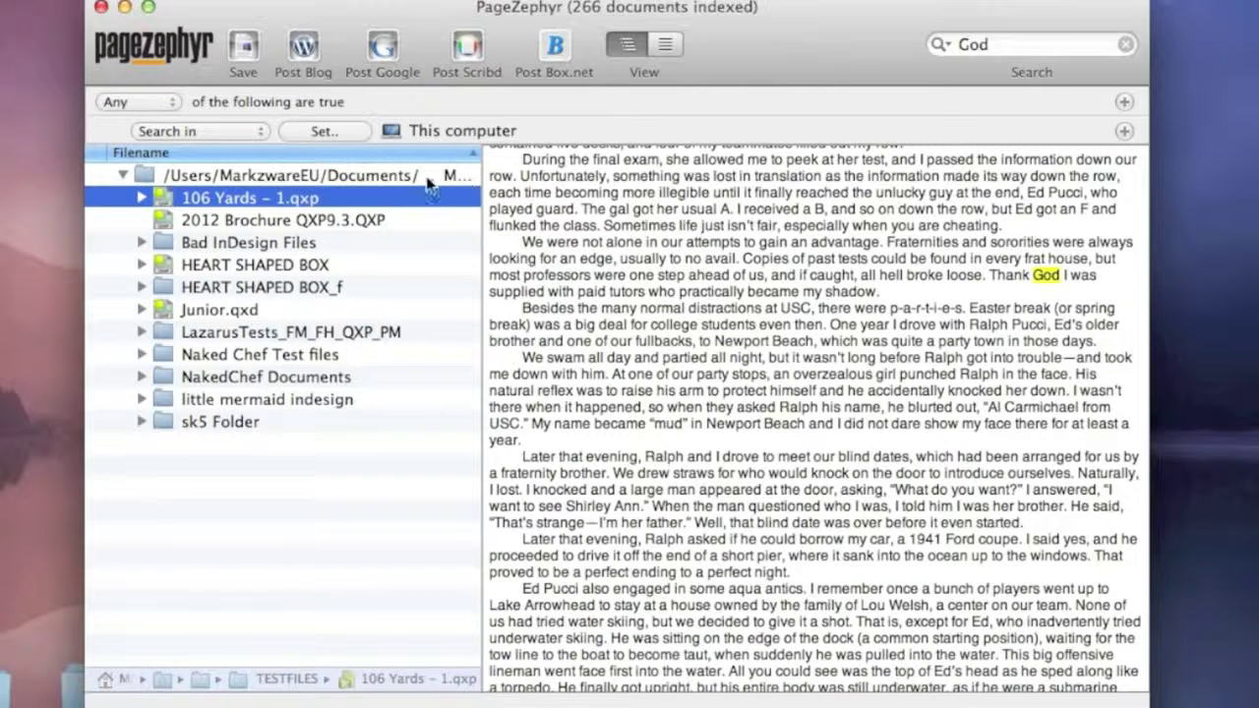
Examine the highlighted matches in the text of the HEART SHAPED BOX document.
left_click(177, 266)
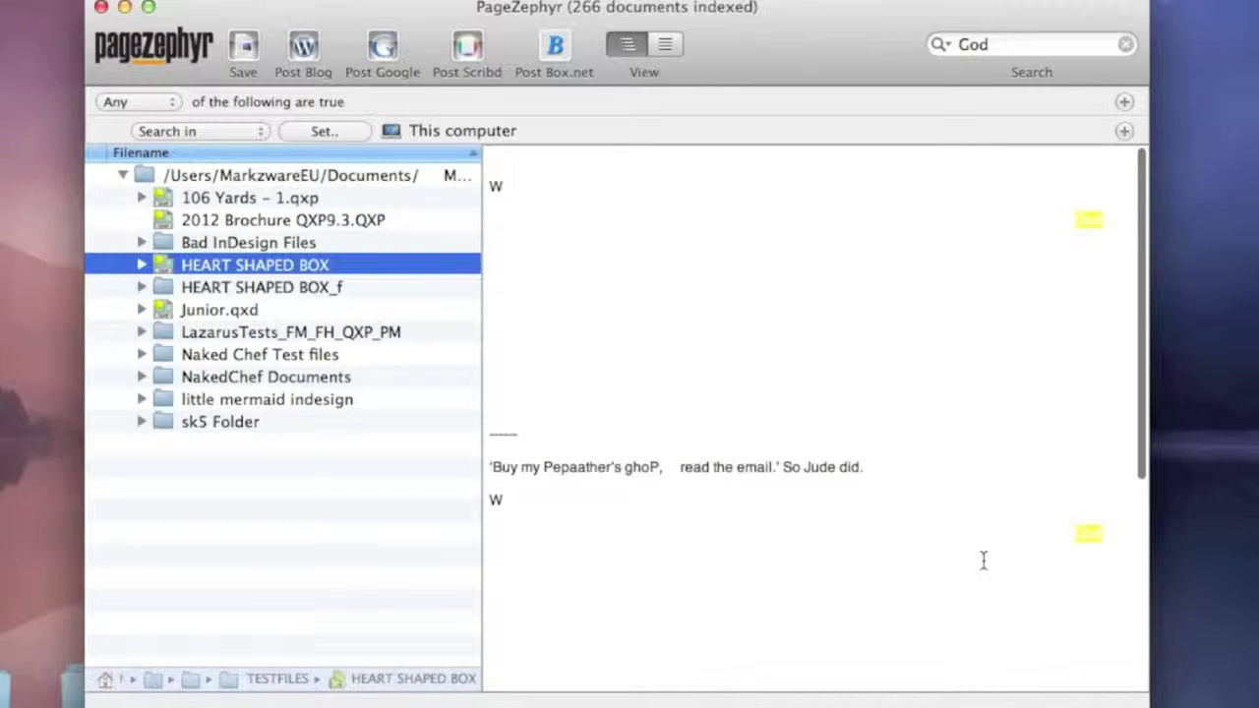
scroll(983, 560, "down", 5)
scroll(983, 561, "down", 4)
scroll(983, 561, "up", 6)
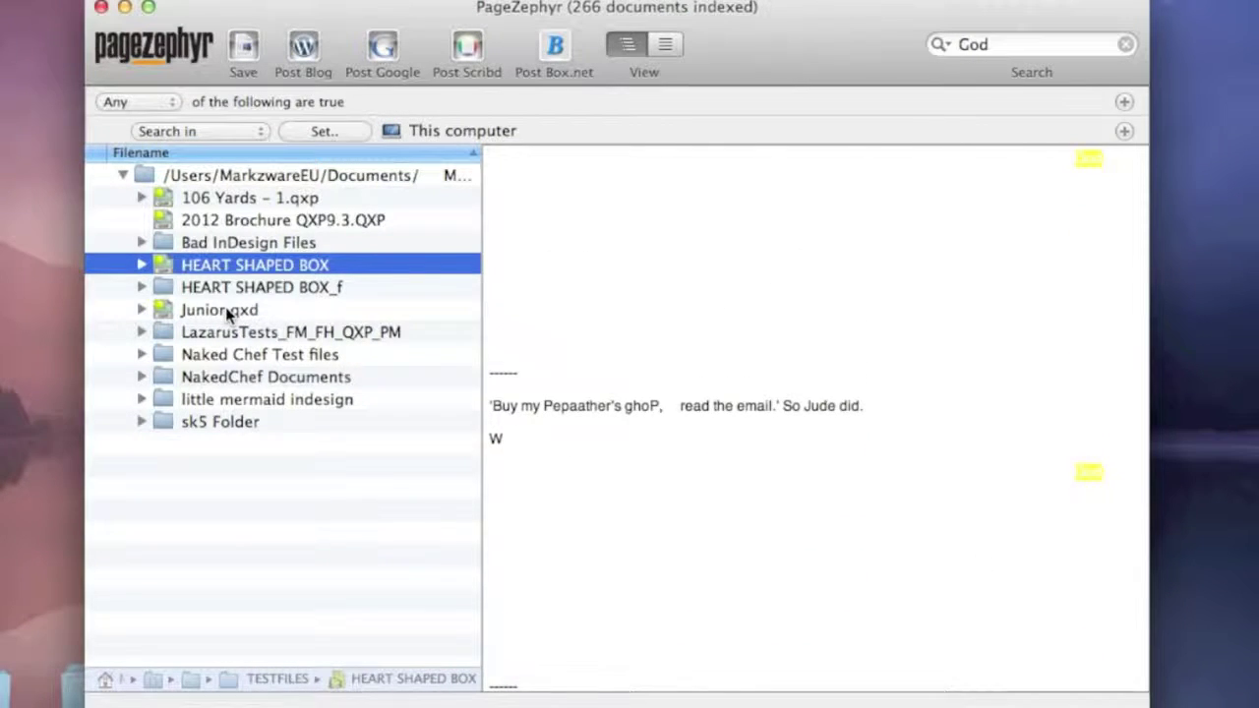
Expand the little mermaid indesign folder and LM_SAL_CD_Booklet.indd, and look through the booklet's highlighted matches.
left_click(218, 398)
left_click(141, 399)
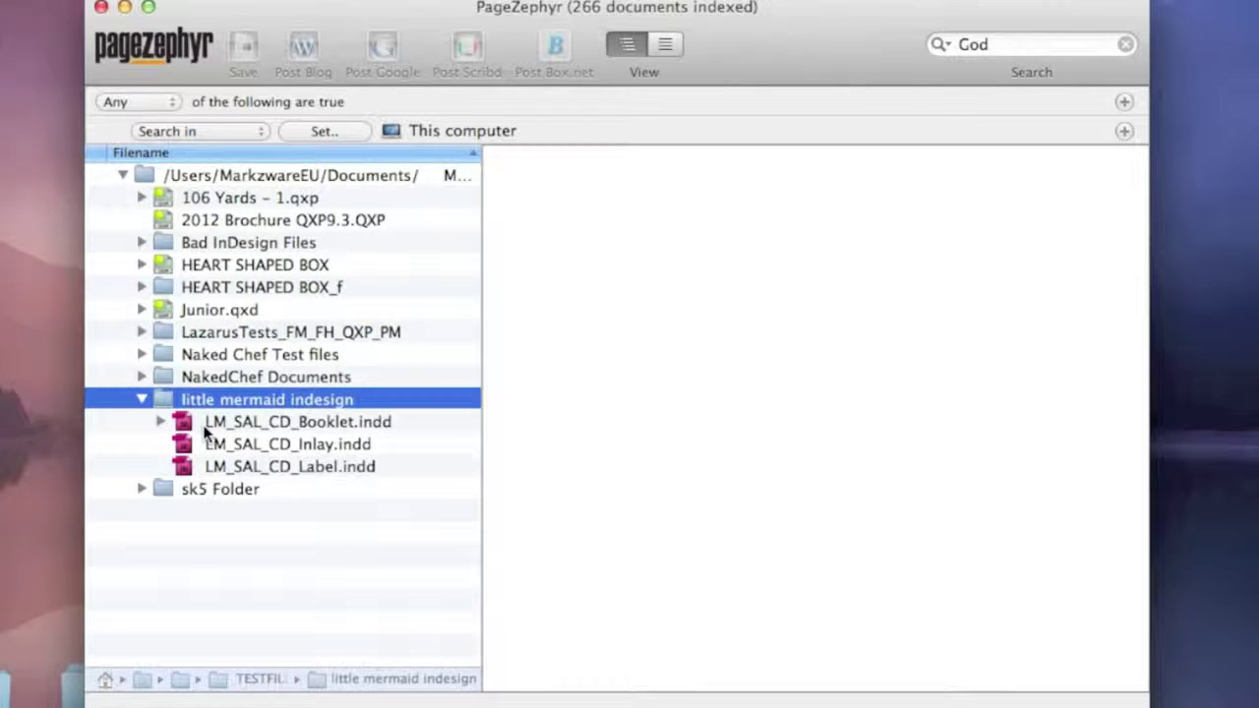
left_click(159, 422)
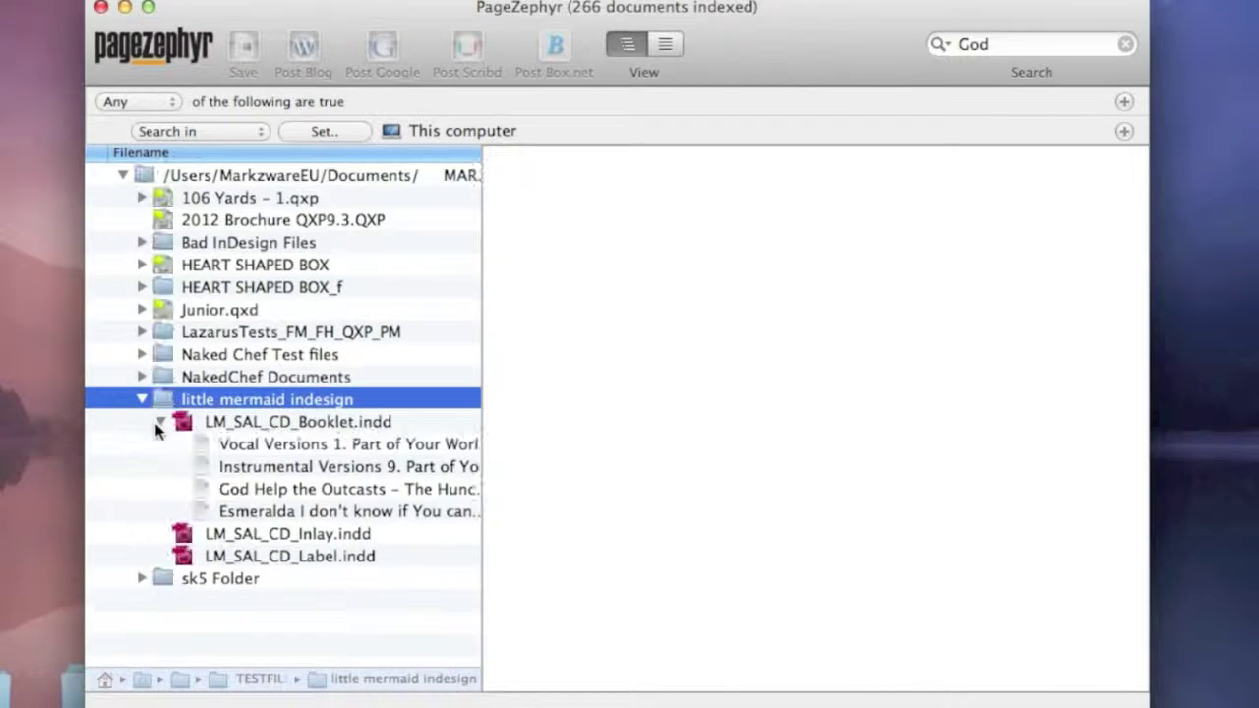
left_click(172, 421)
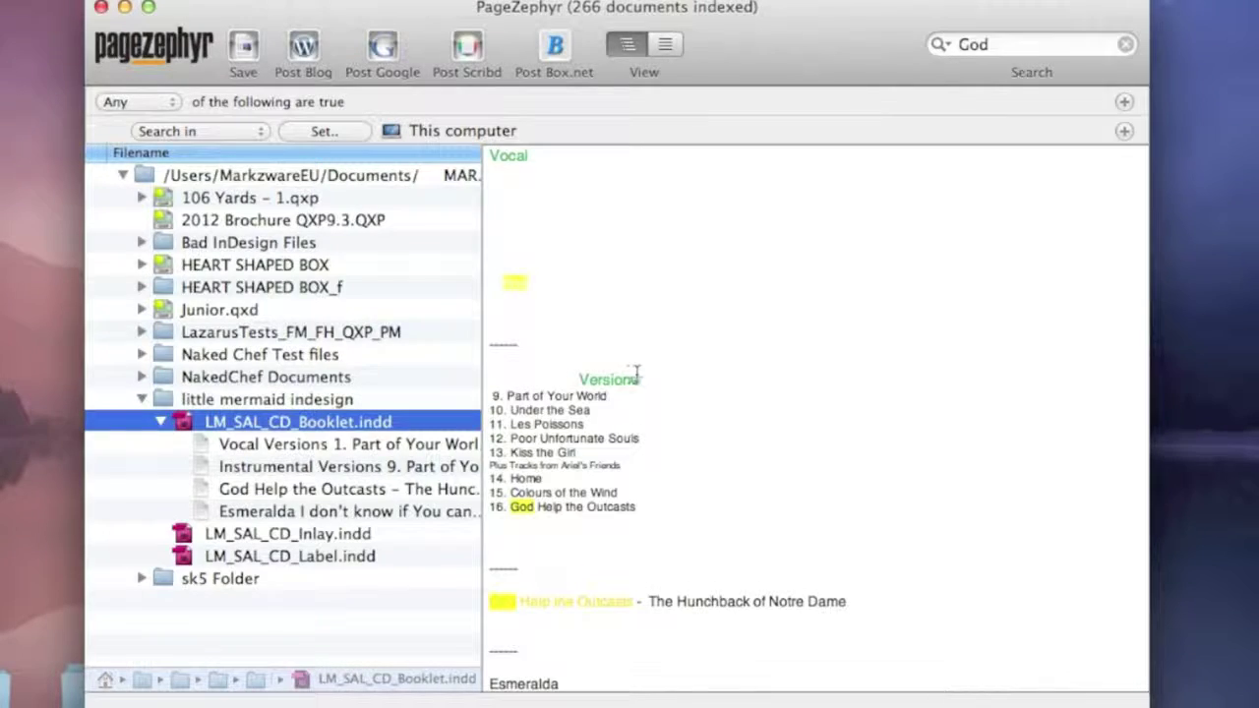
scroll(691, 373, "down", 10)
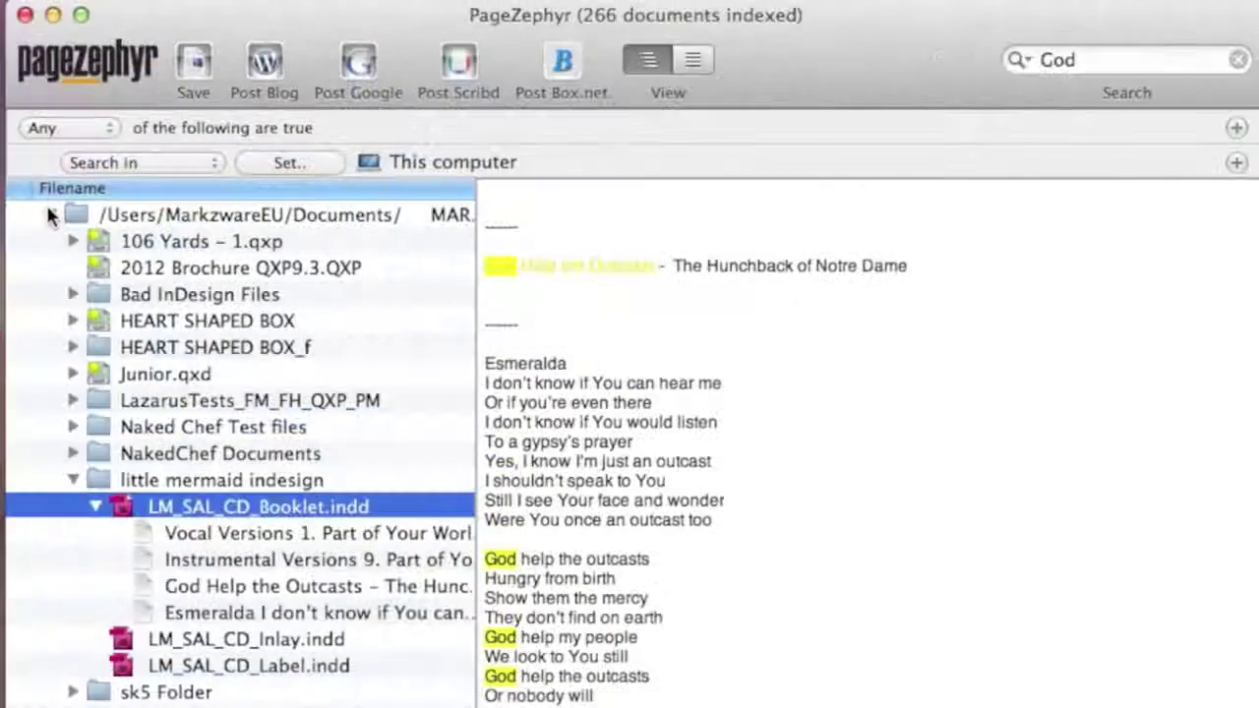
Collapse the results folder and replace the search term with "FlightCheck".
left_click(122, 175)
left_click(1057, 59)
left_click_drag(1106, 59, 930, 65)
type("FlightCheck")
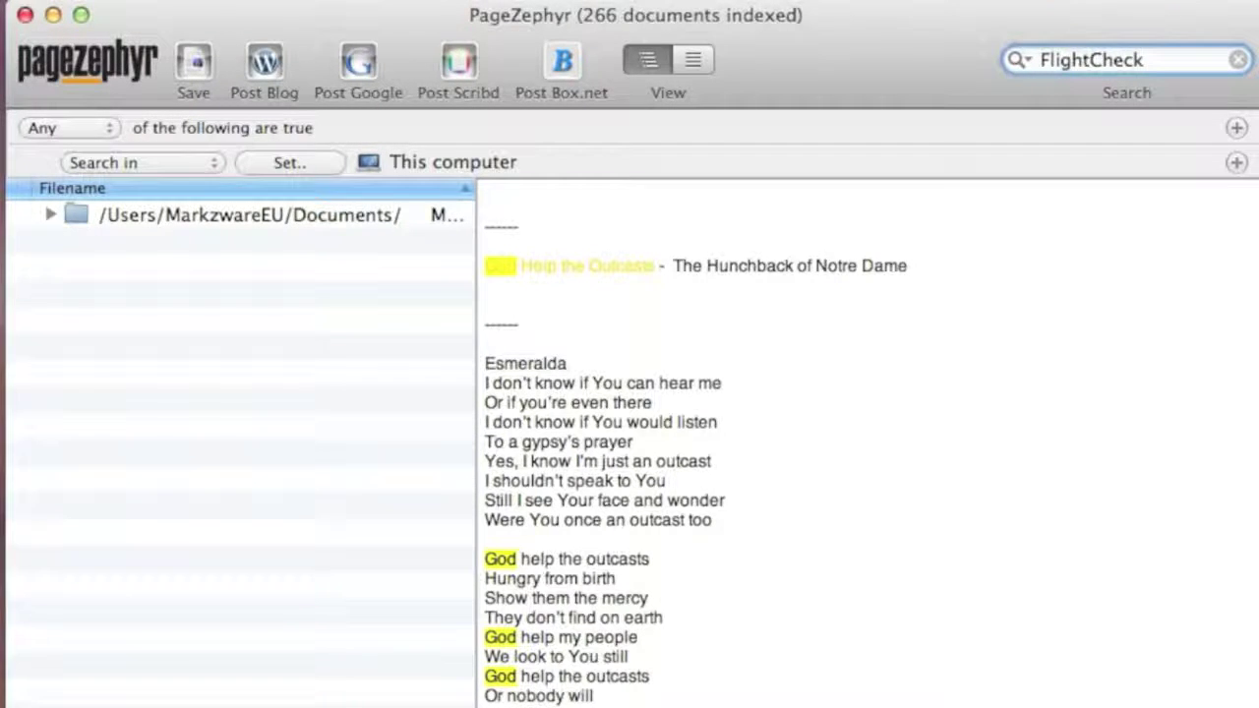
Run the FlightCheck search, expand the Documents results folder and display the text of FlightCheck Sales Guide ENG..indd.
key("Return")
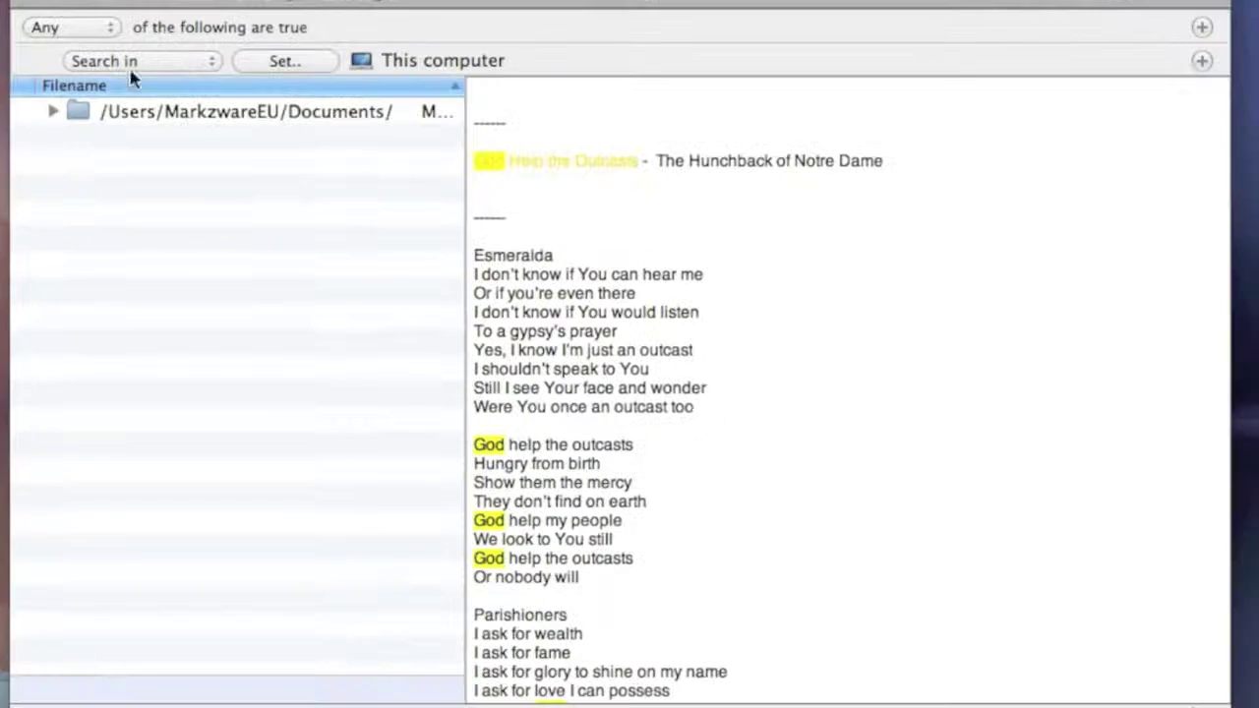
left_click(54, 112)
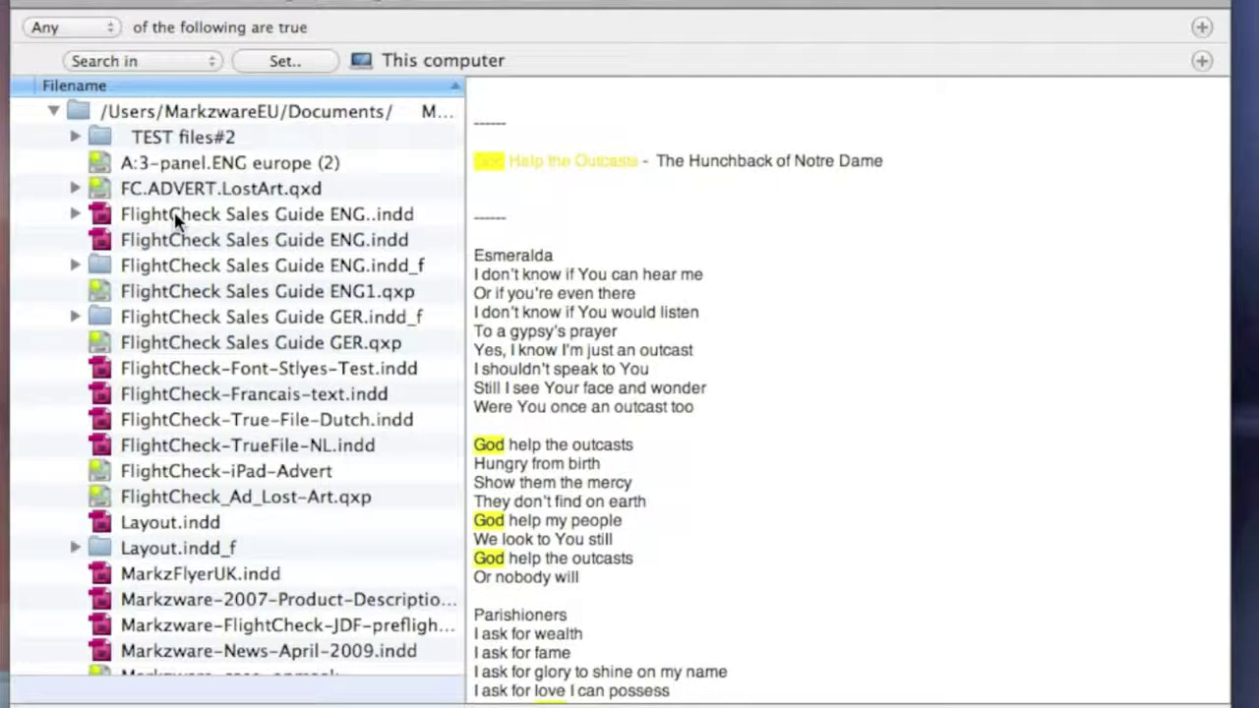
left_click(177, 218)
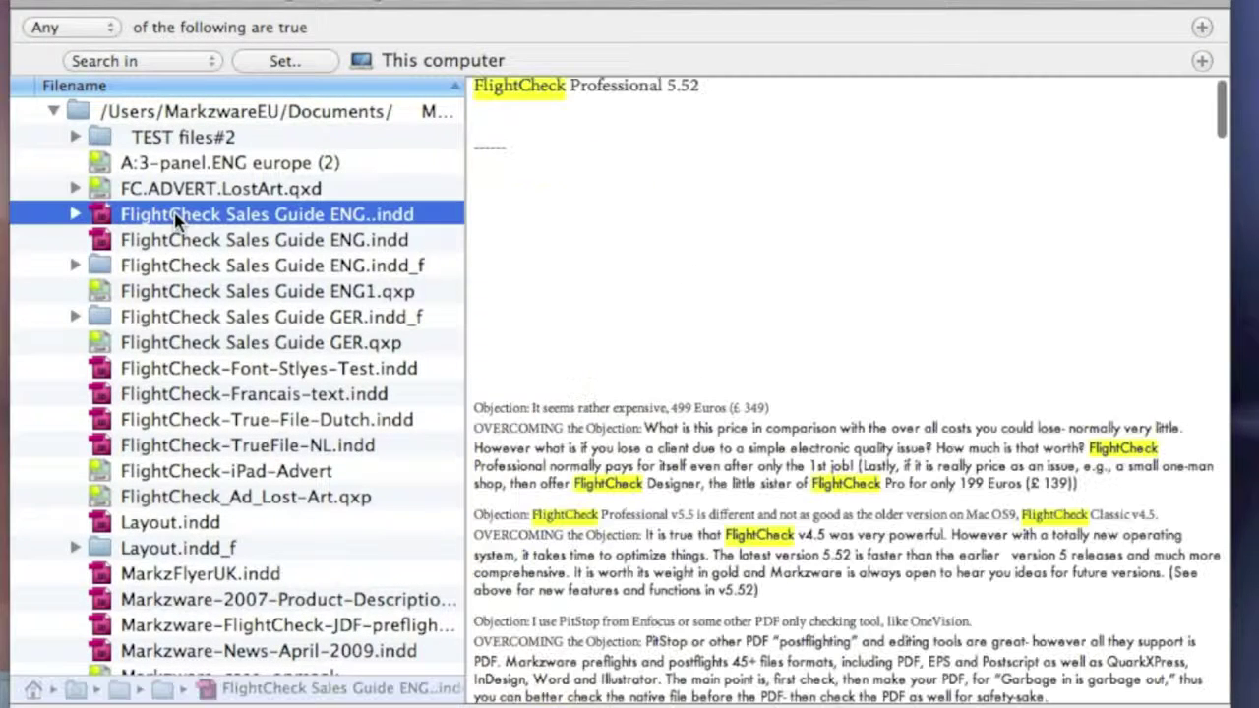
Replace "Professional 5.52" with "v6.90" in the heading at the start of the sales guide text.
left_click(610, 132)
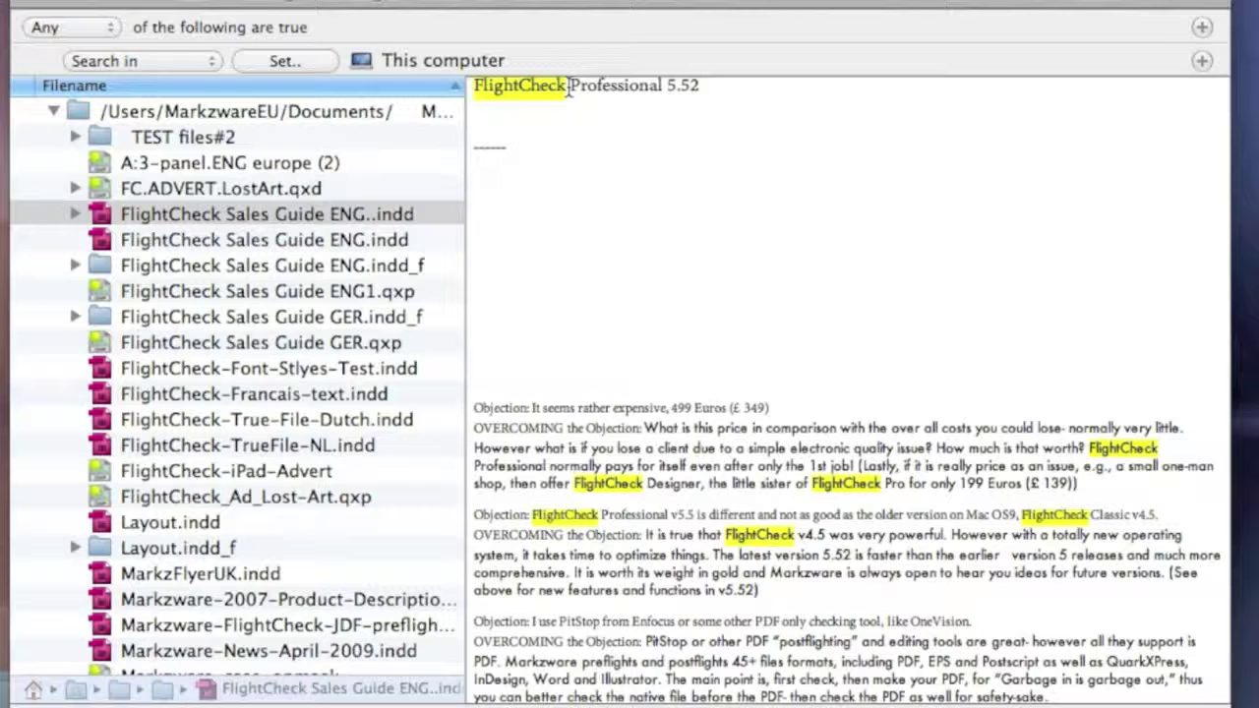
left_click_drag(567, 89, 807, 93)
key("BackSpace")
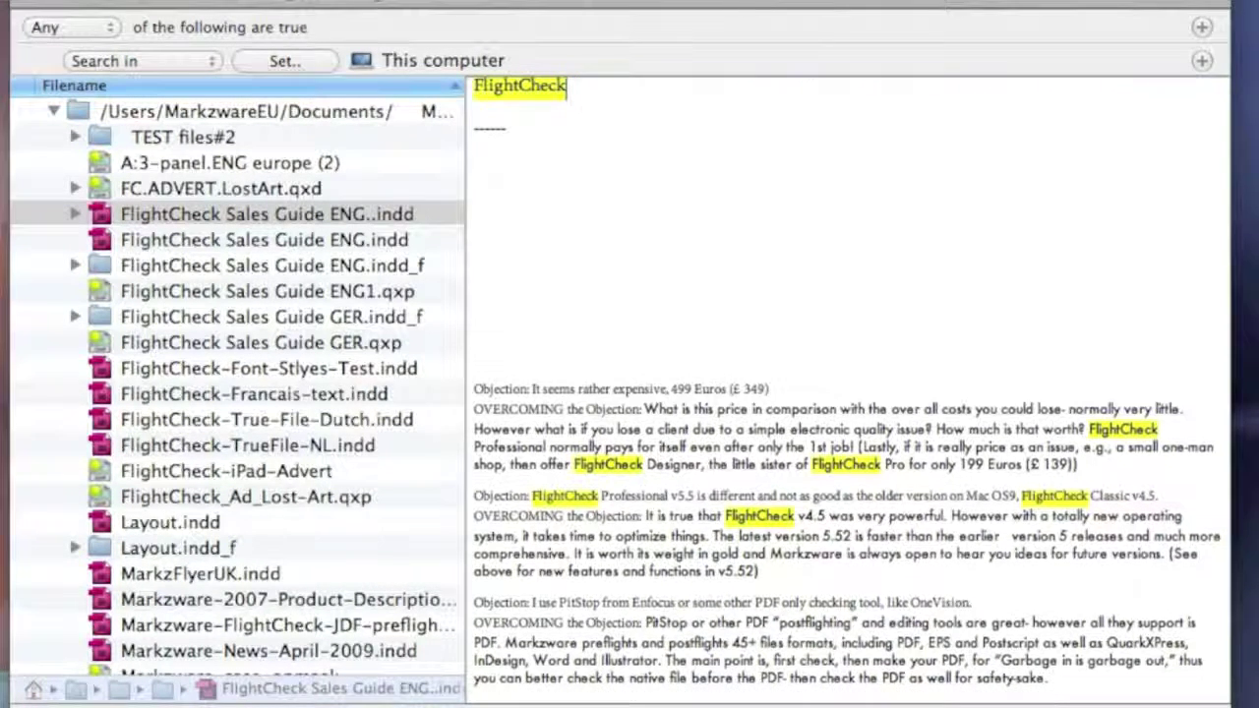
type("v6.90")
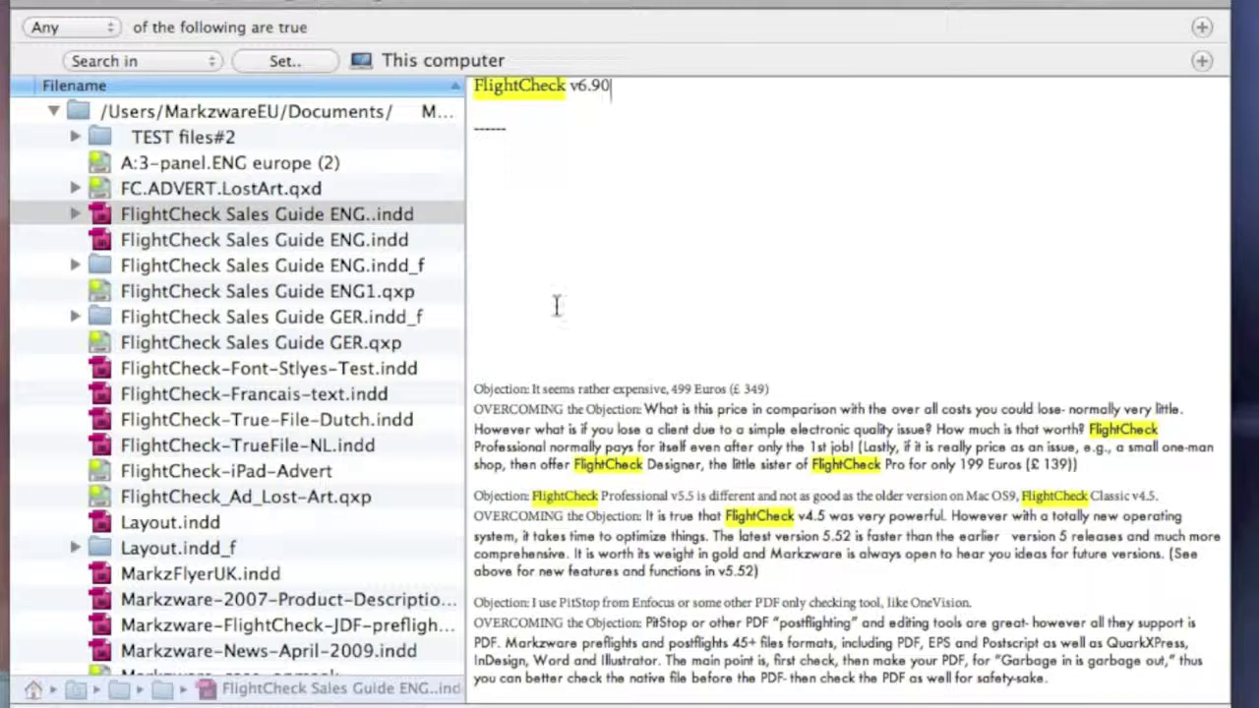
Remove the pound price from the first objection and change its euro price to 399 Euros.
left_click_drag(770, 391, 730, 389)
key("BackSpace")
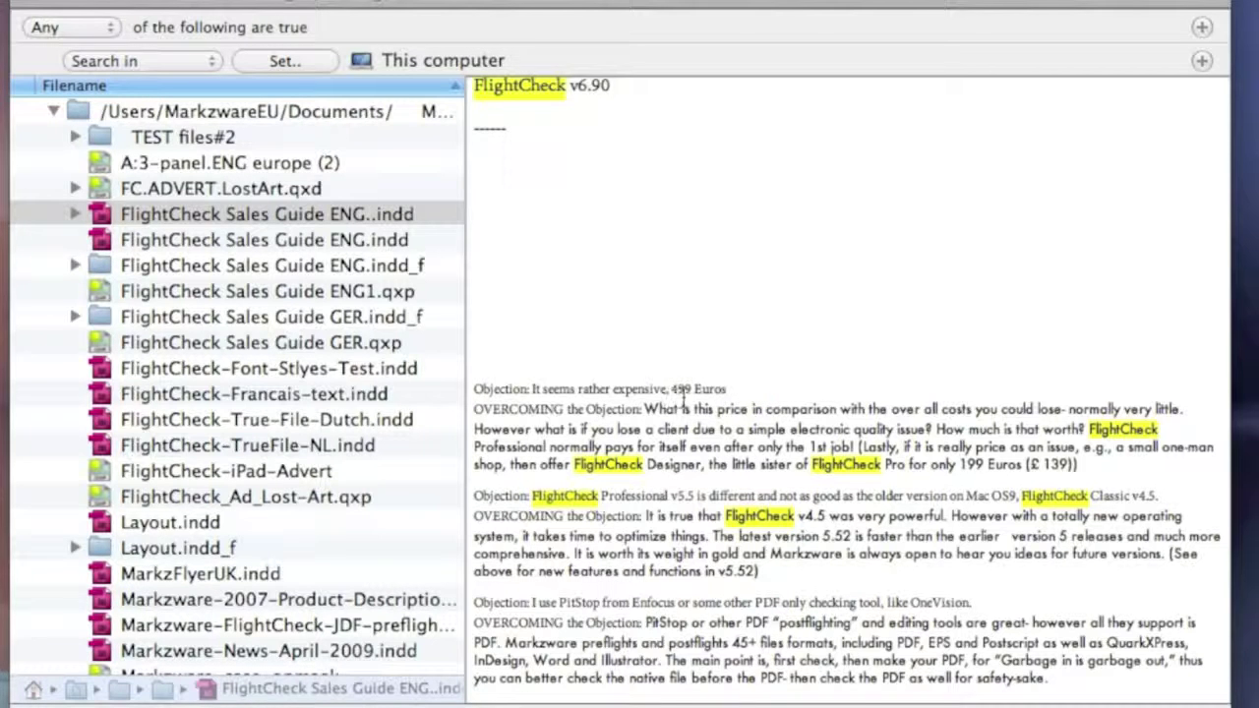
left_click(680, 392)
key("BackSpace")
type("3")
Delete the bracketed remark about FlightCheck Designer and the word "Professional" from the answer to the price objection.
left_click_drag(855, 447, 1136, 464)
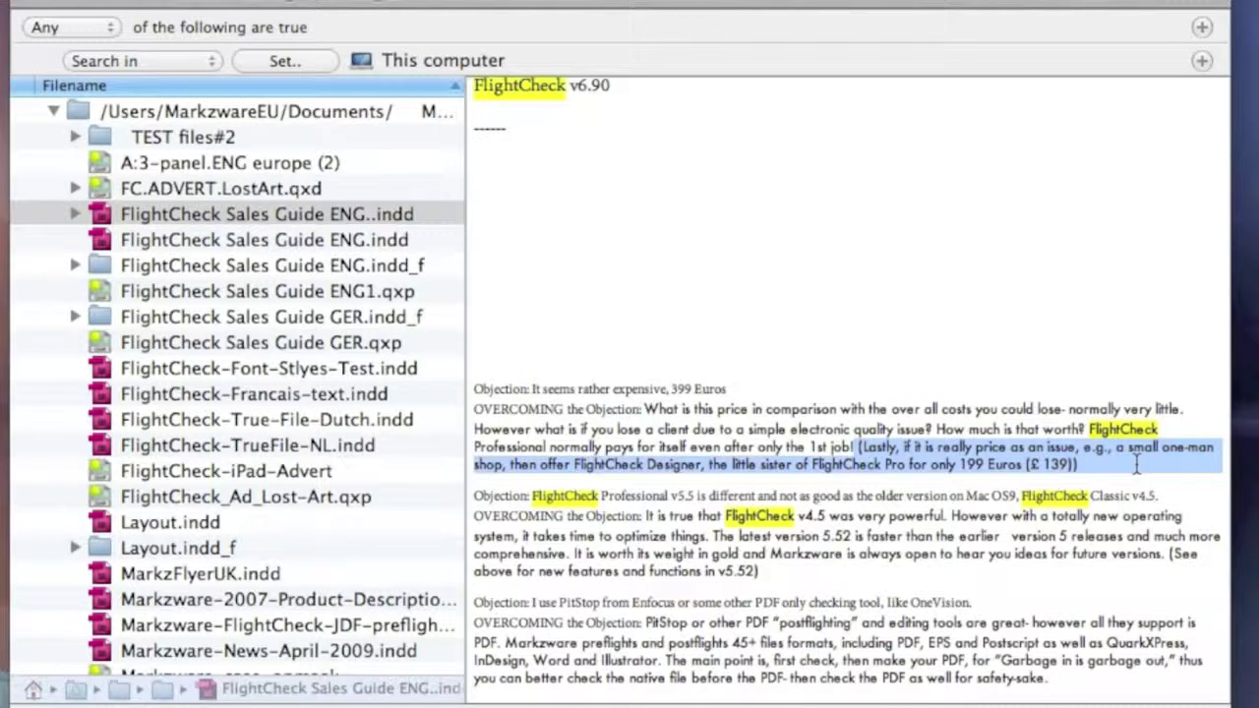
key("BackSpace")
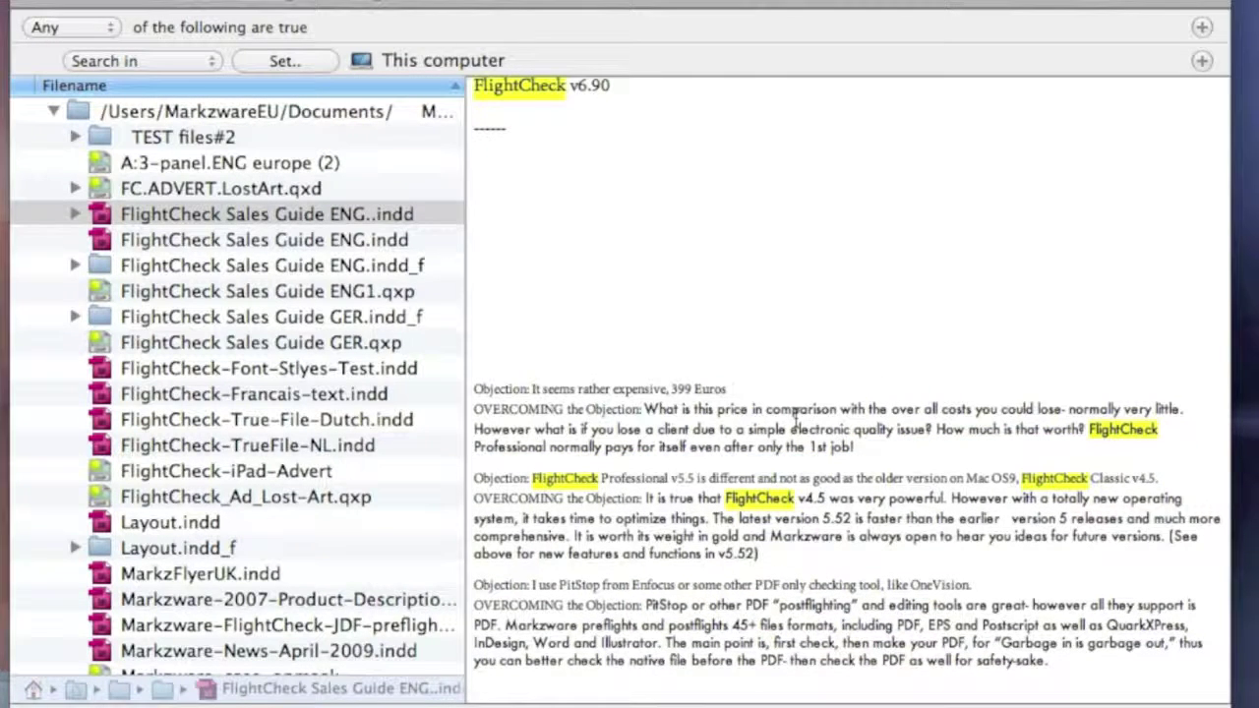
double_click(504, 448)
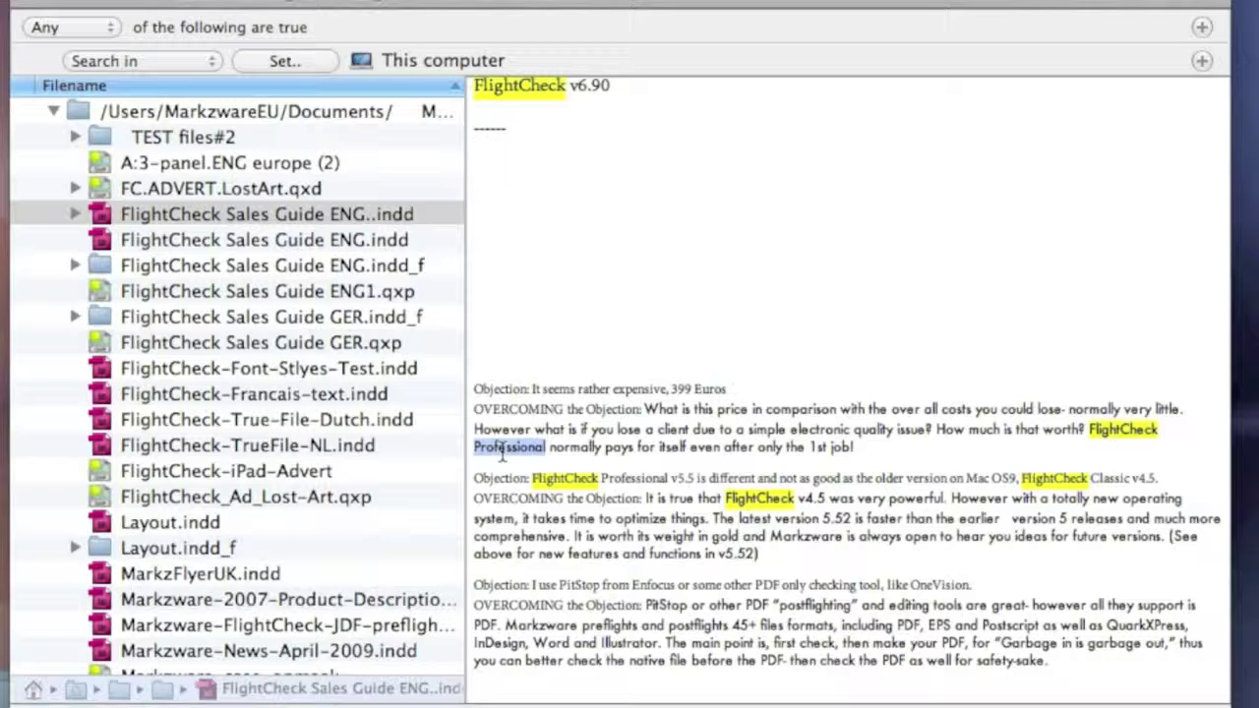
key("BackSpace")
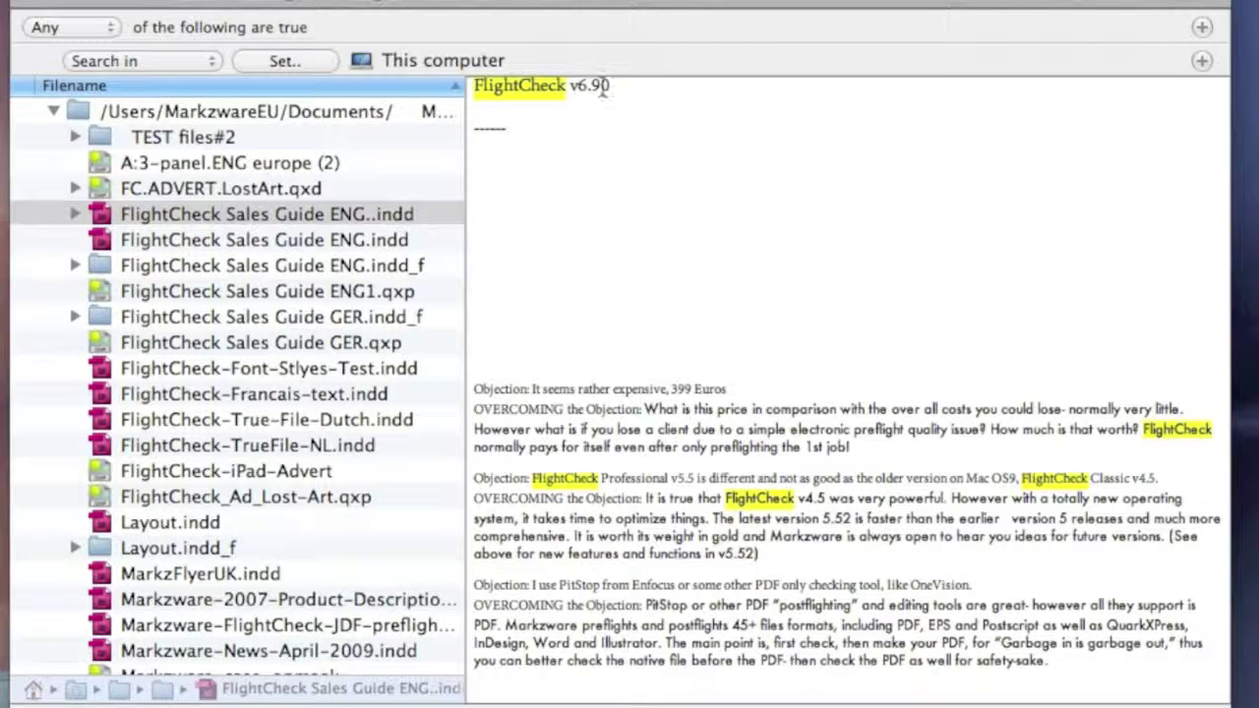
Enlarge the font of the "FlightCheck v6.90" heading by three increments, and leave the heading deselected.
left_click(619, 88)
left_click_drag(619, 87, 470, 91)
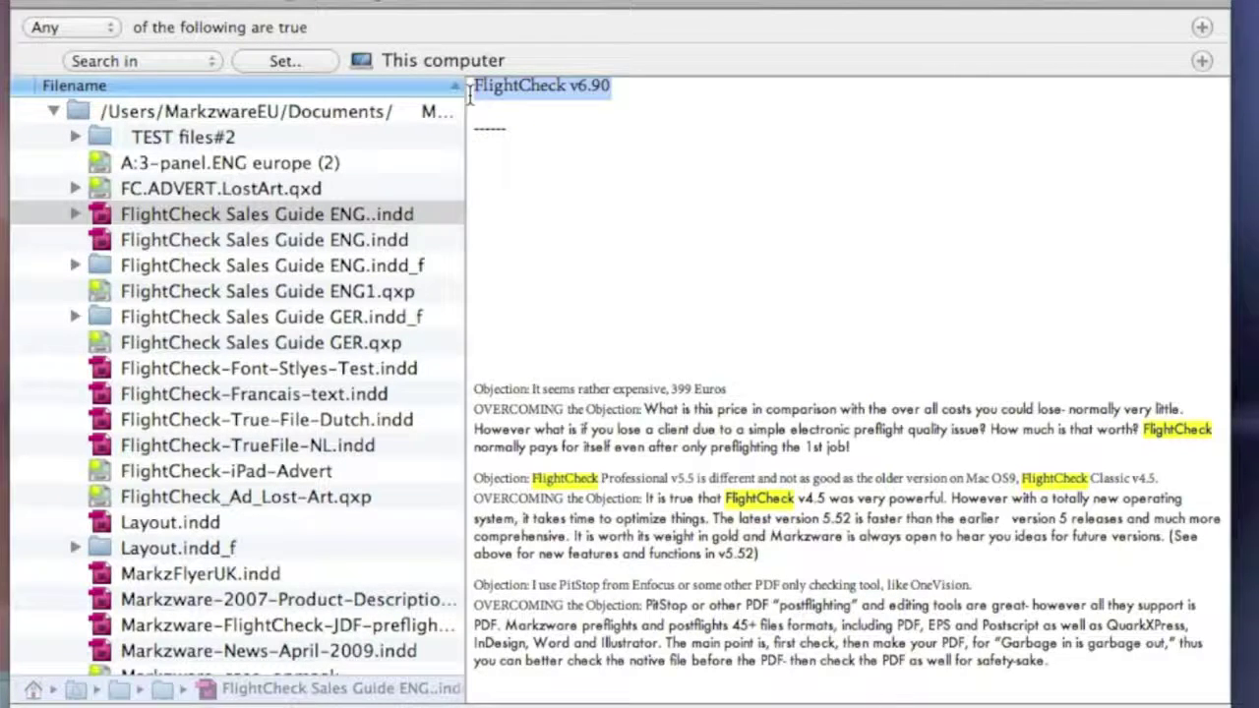
key("super+plus")
key("super+plus")
key("super+plus")
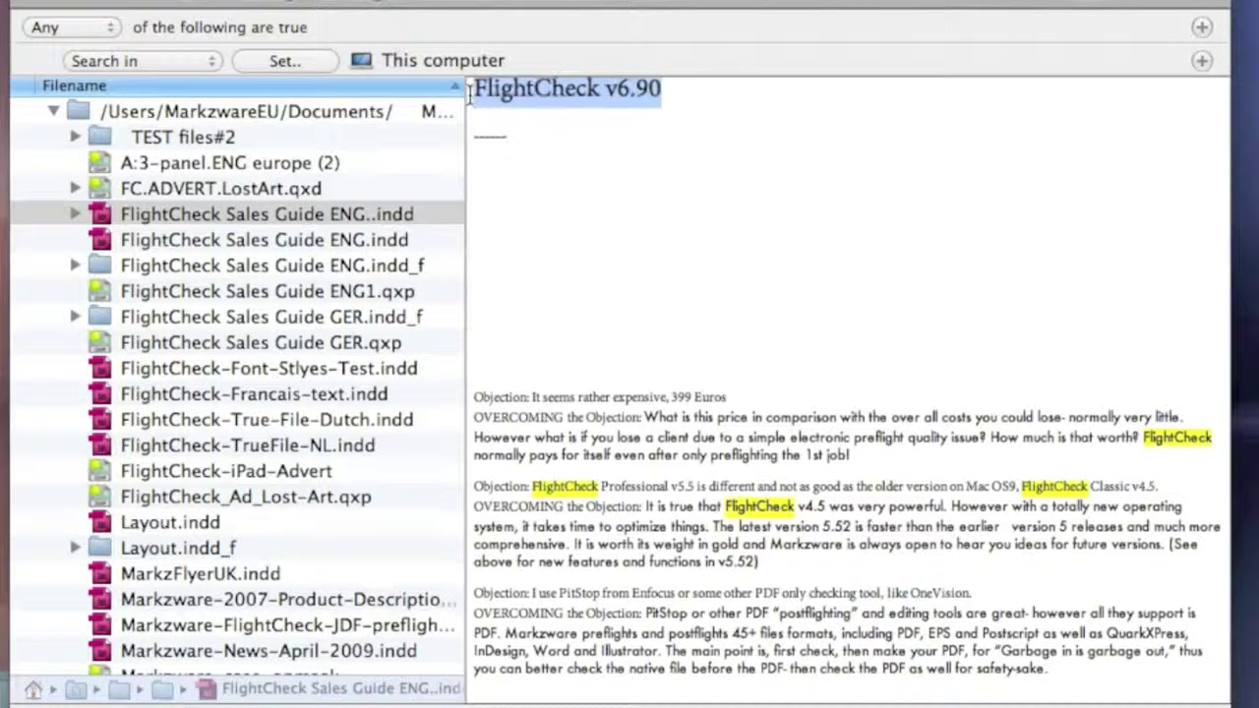
left_click(604, 128)
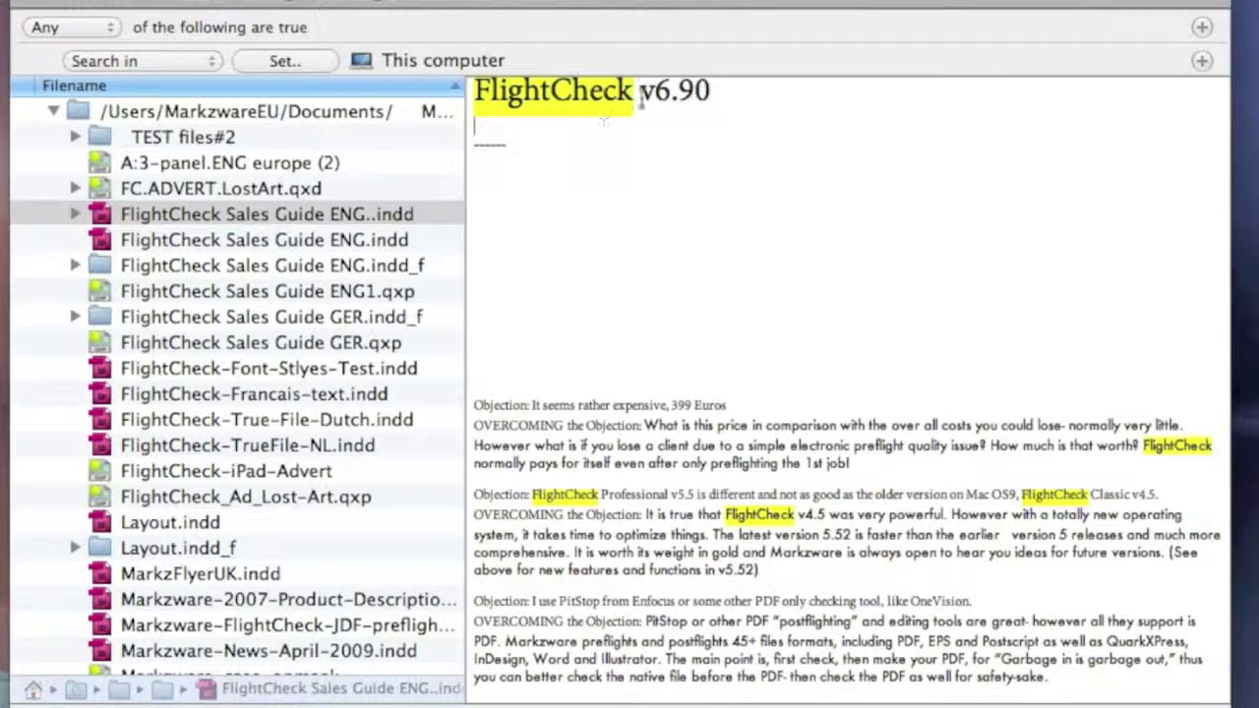
left_click_drag(637, 94, 420, 94)
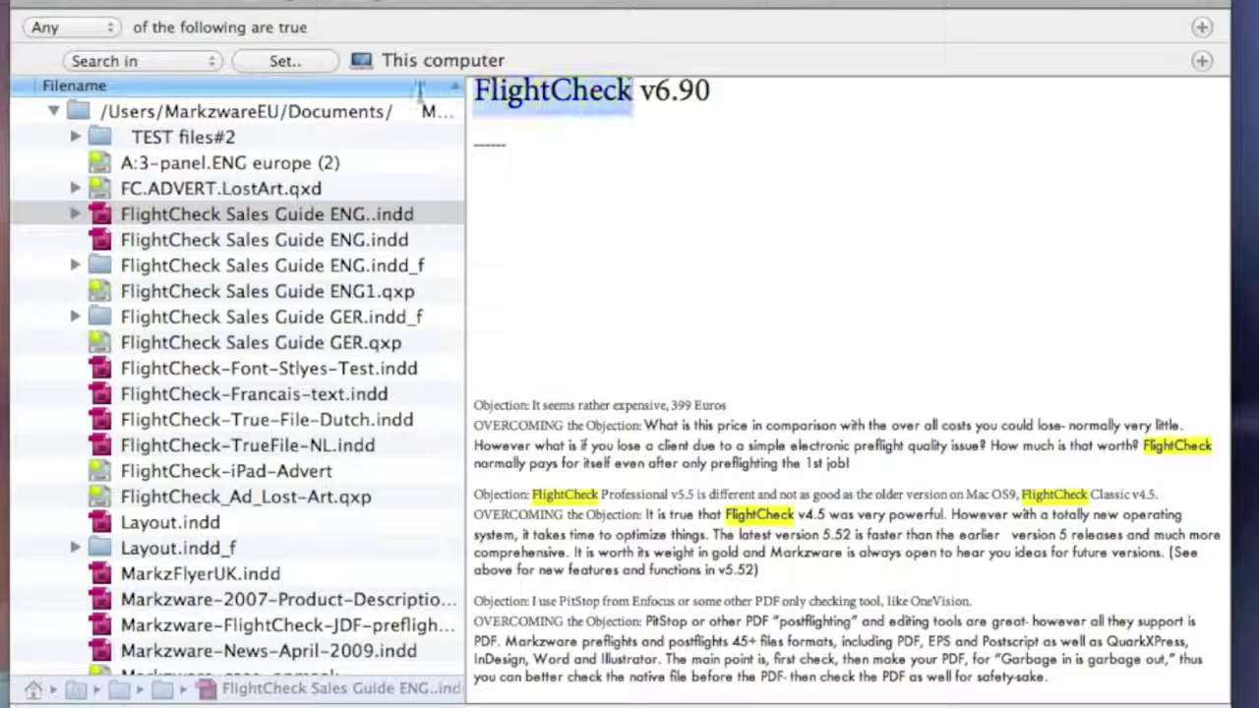
left_click(838, 199)
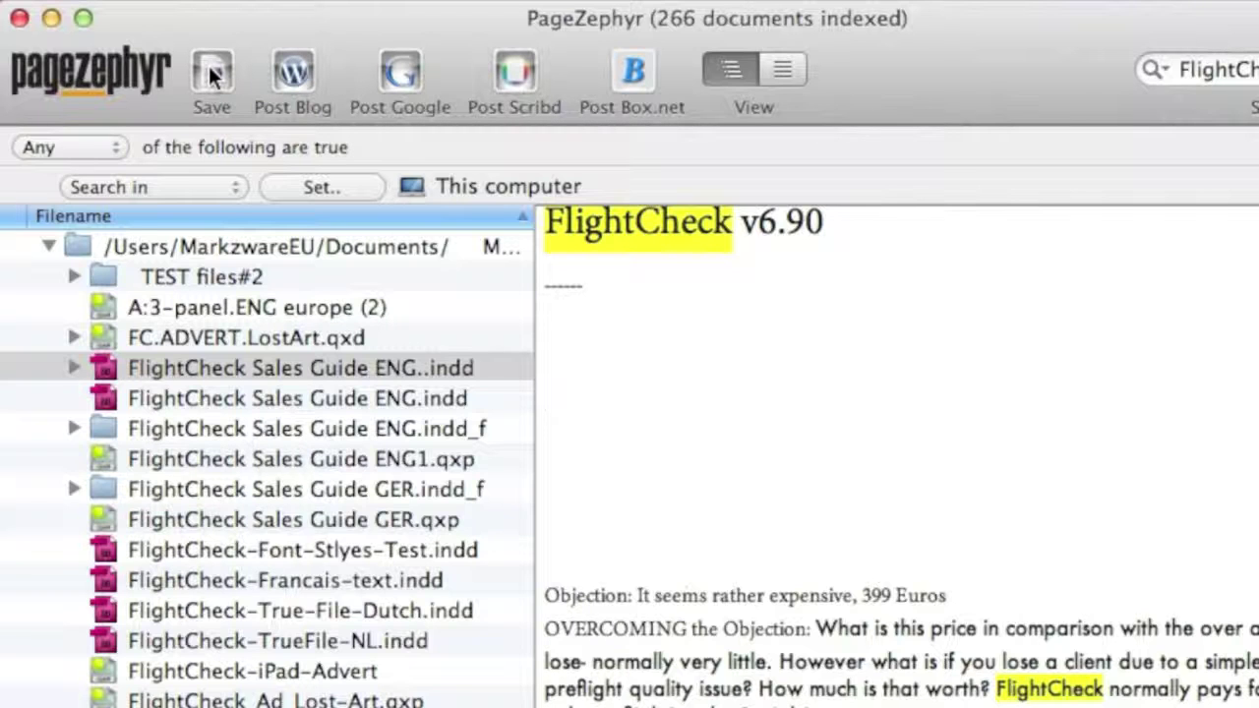
Save the edited text to the Desktop as an RTF file named FlightCheck-Sales-Guide-2013.
key("super+a")
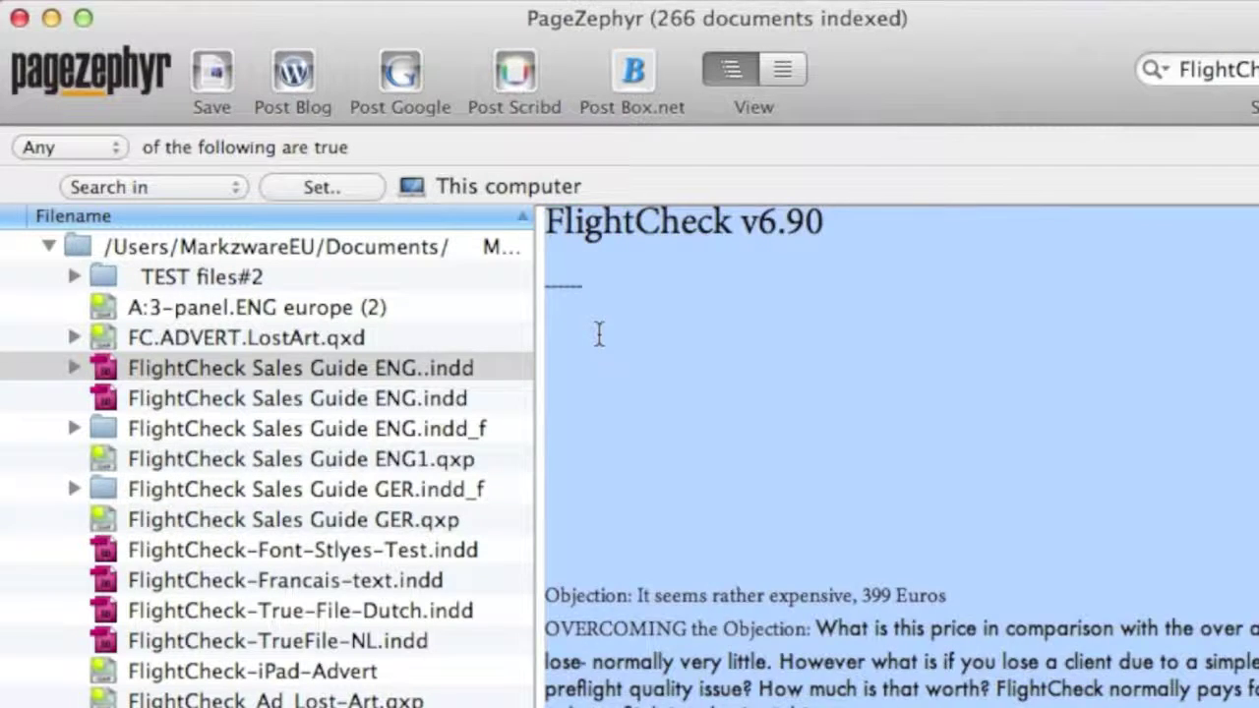
left_click(646, 338)
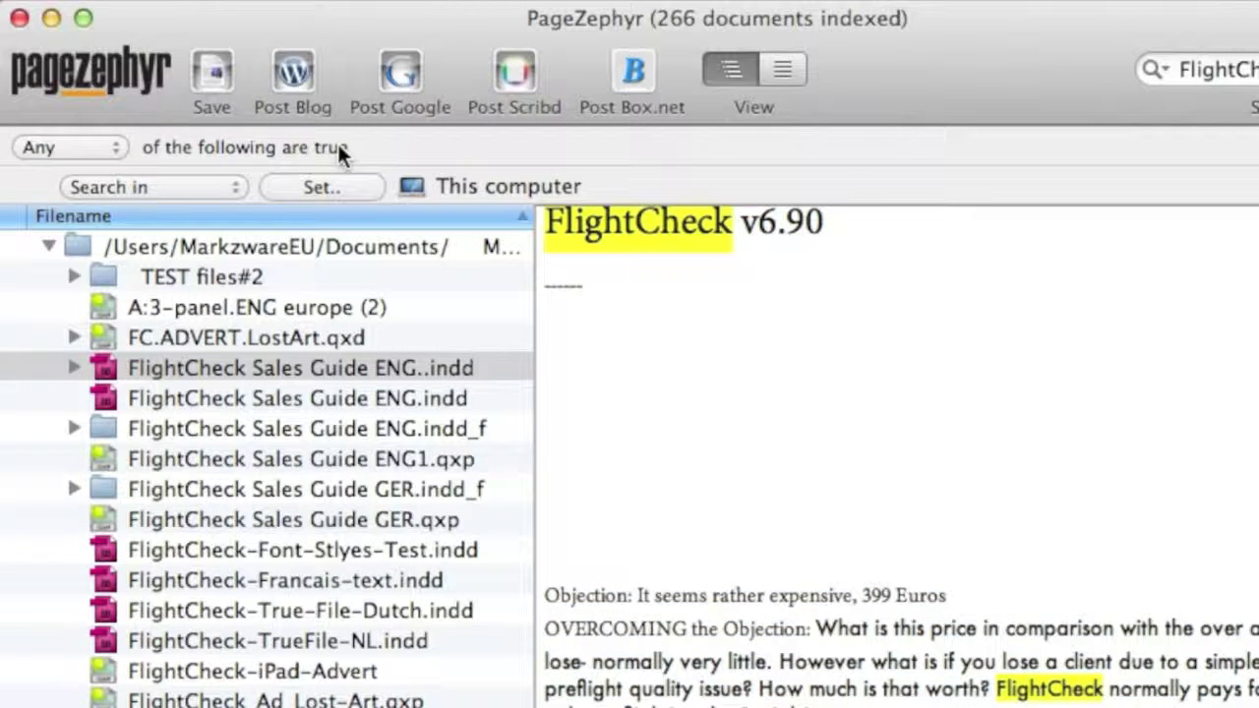
left_click(211, 69)
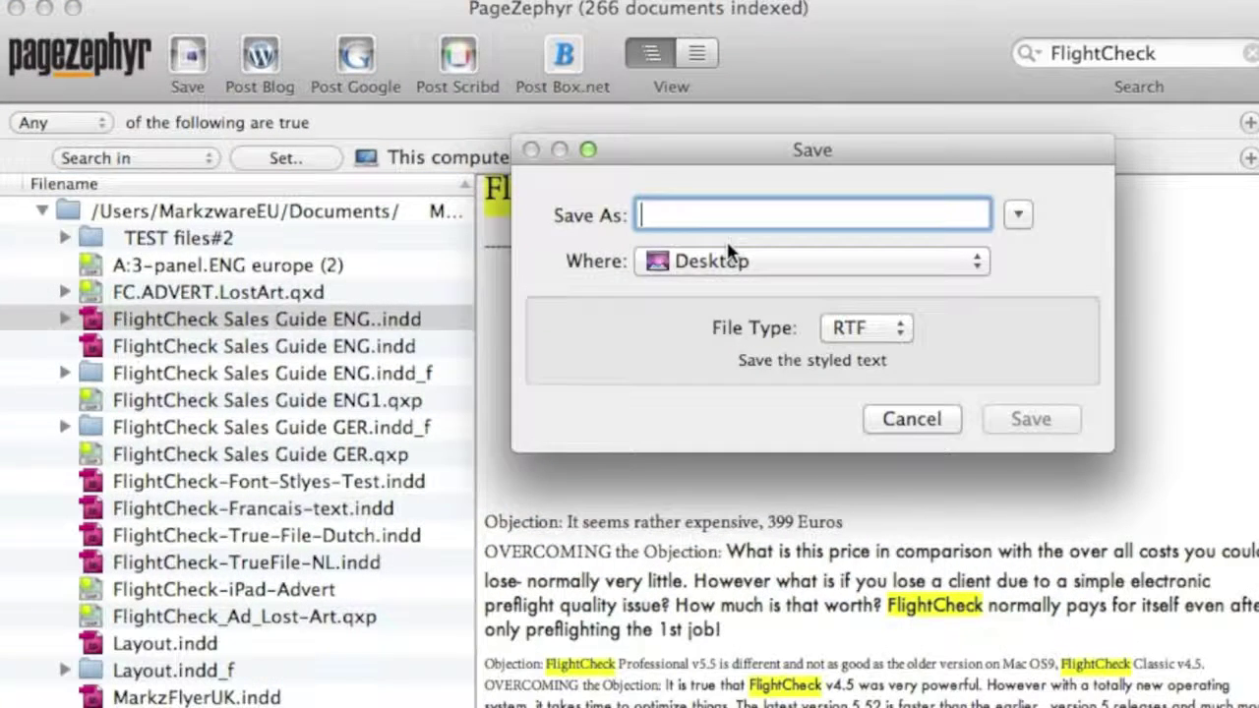
type("Flight")
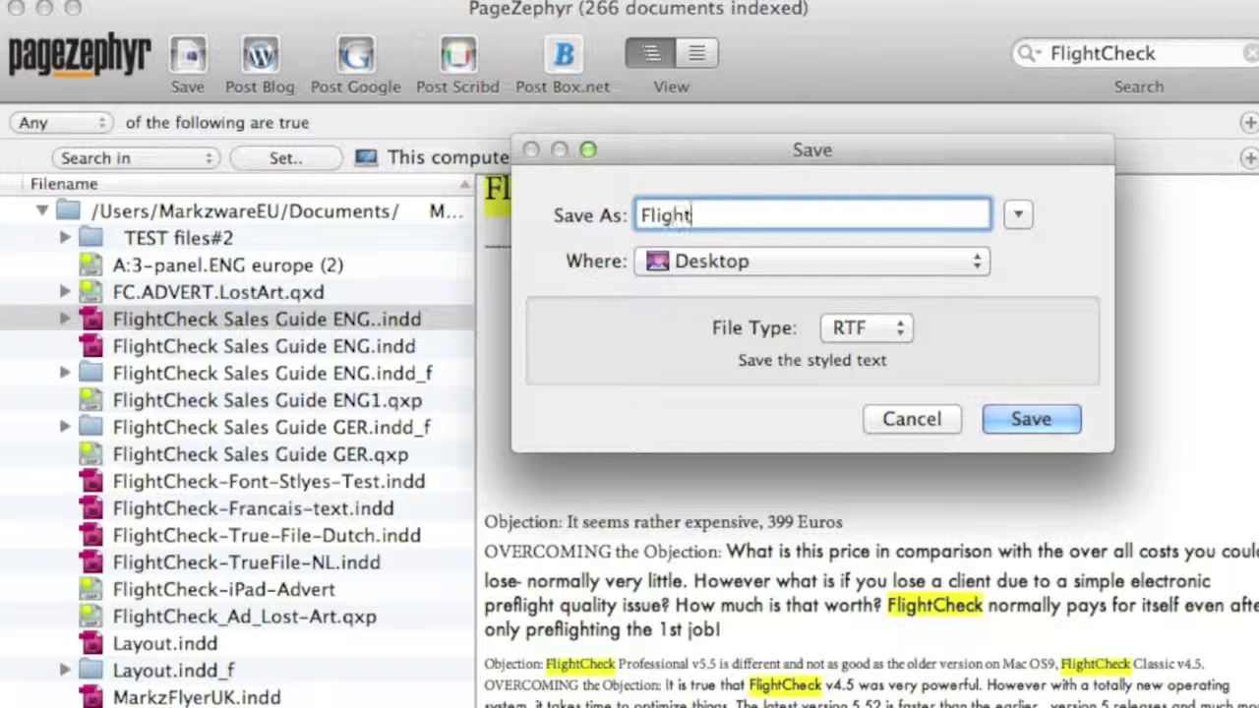
type("Check-Sale")
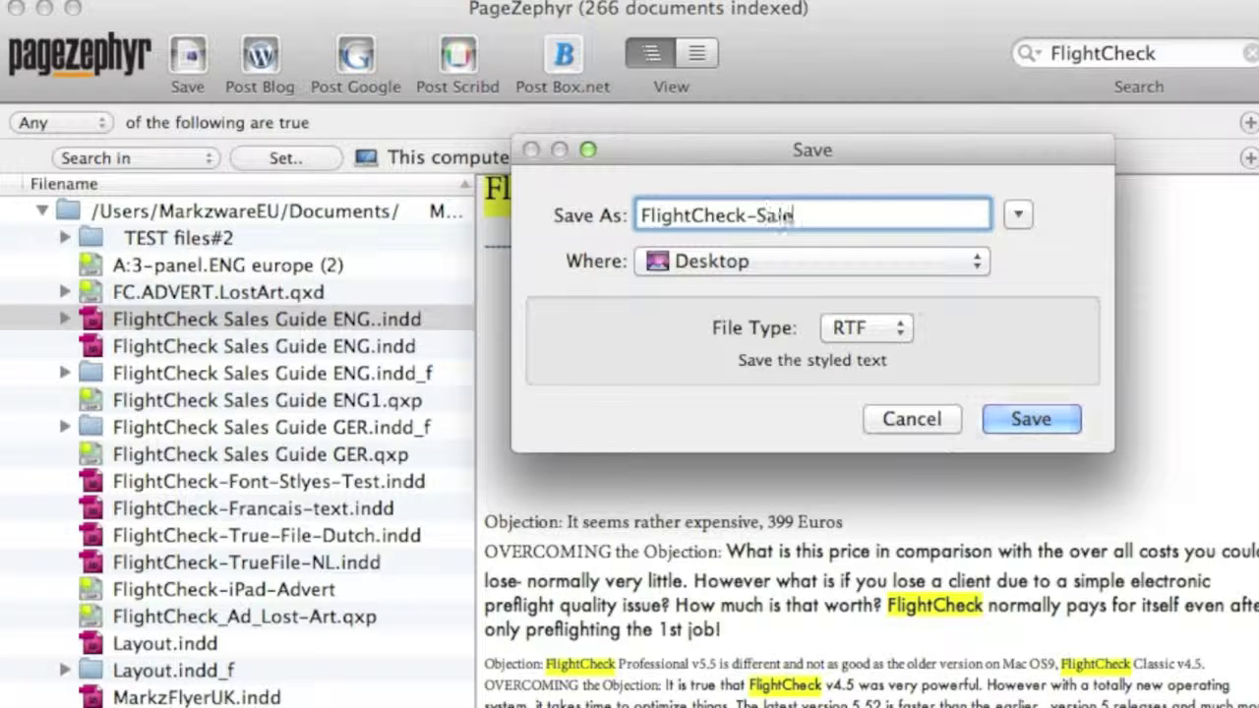
type("s-Guide-2013")
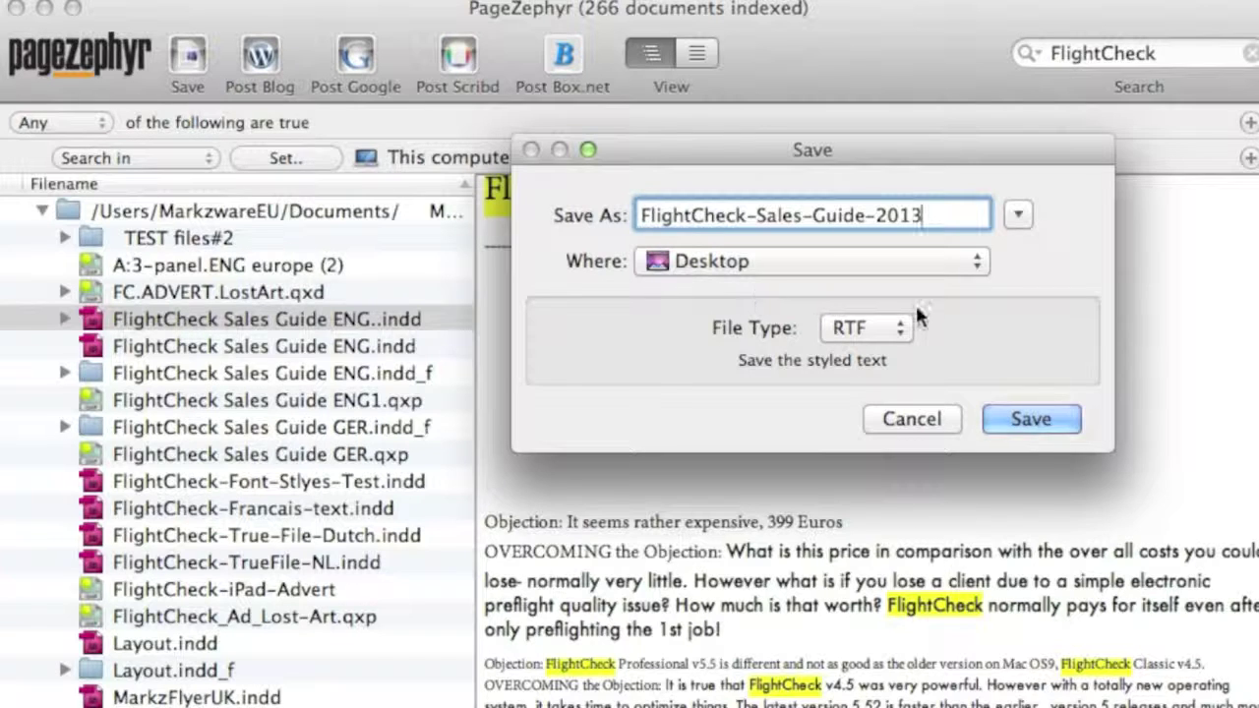
left_click(894, 328)
left_click(892, 336)
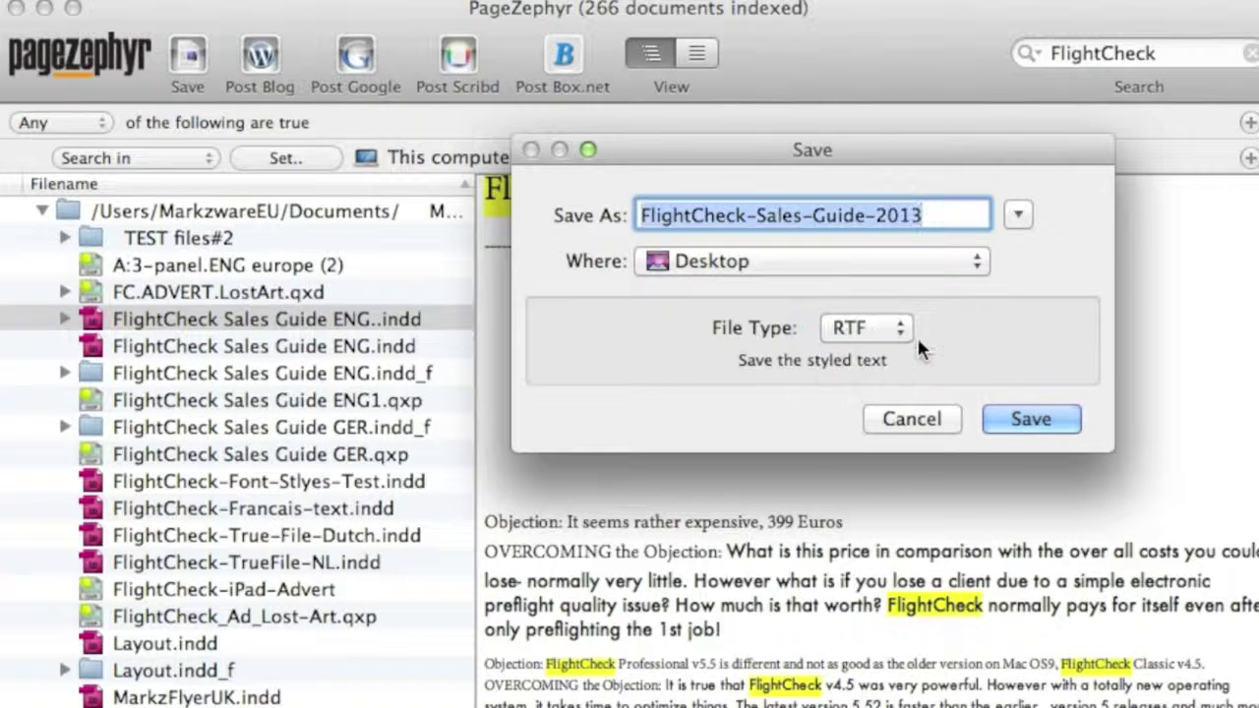
left_click(1054, 423)
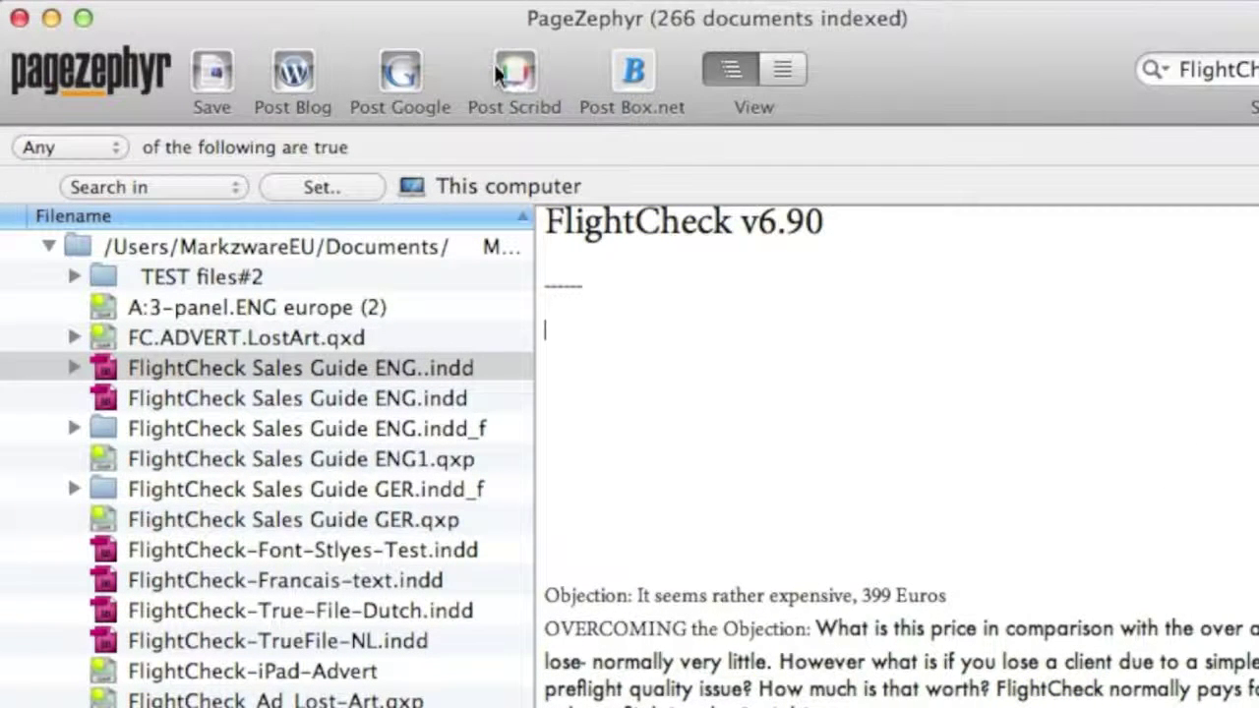
Start exporting the text to WordPress using the New Account preset.
left_click(286, 76)
left_click(809, 211)
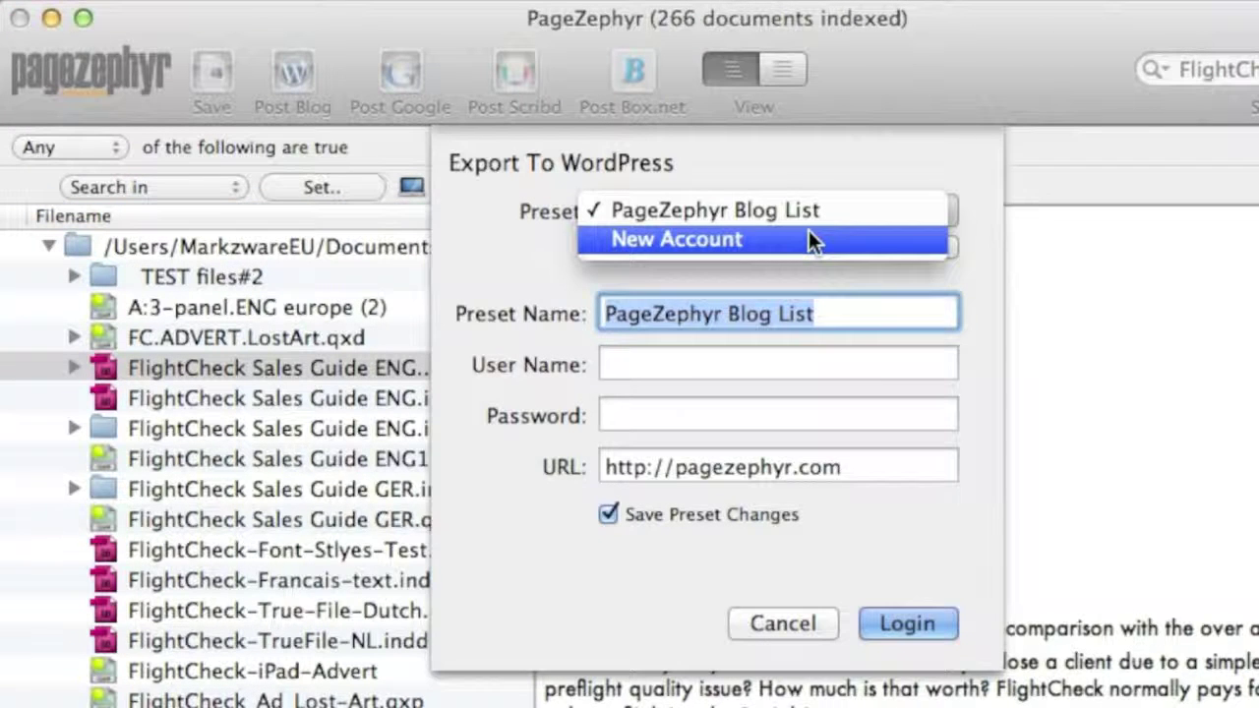
left_click(808, 239)
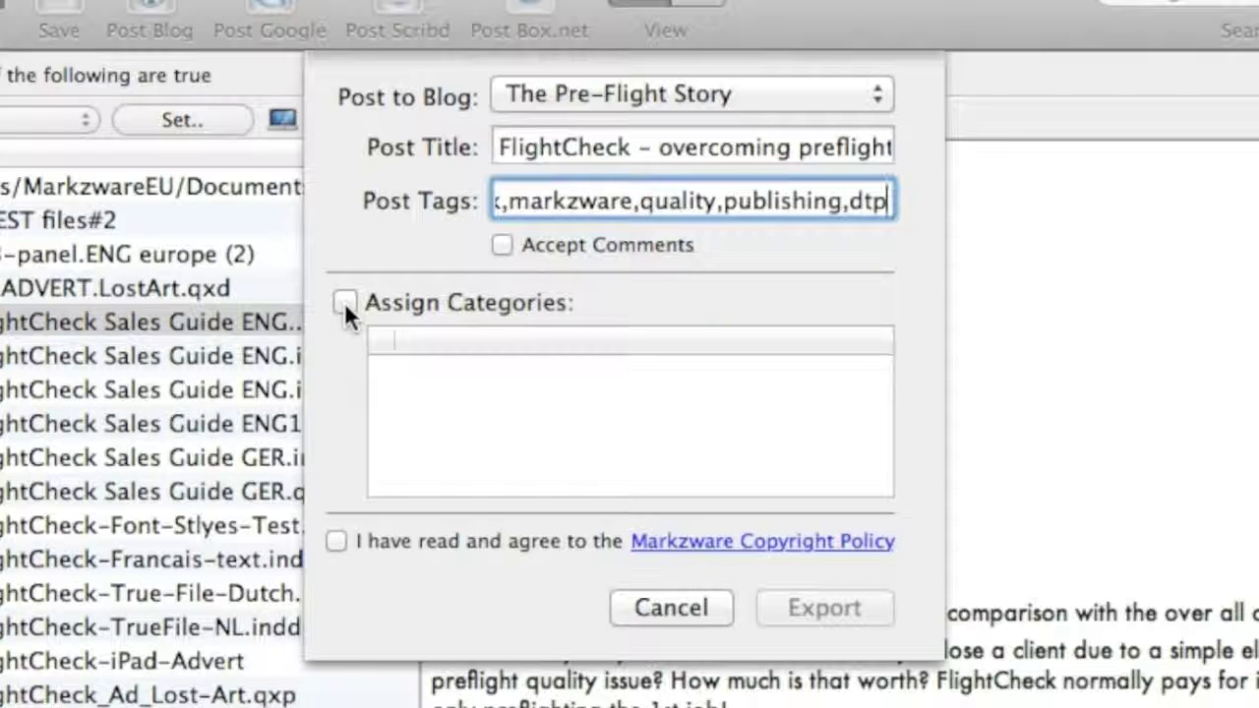
Agree to the Markzware Copyright Policy and export the FlightCheck post to the blog The Pre-Flight Story.
left_click(336, 542)
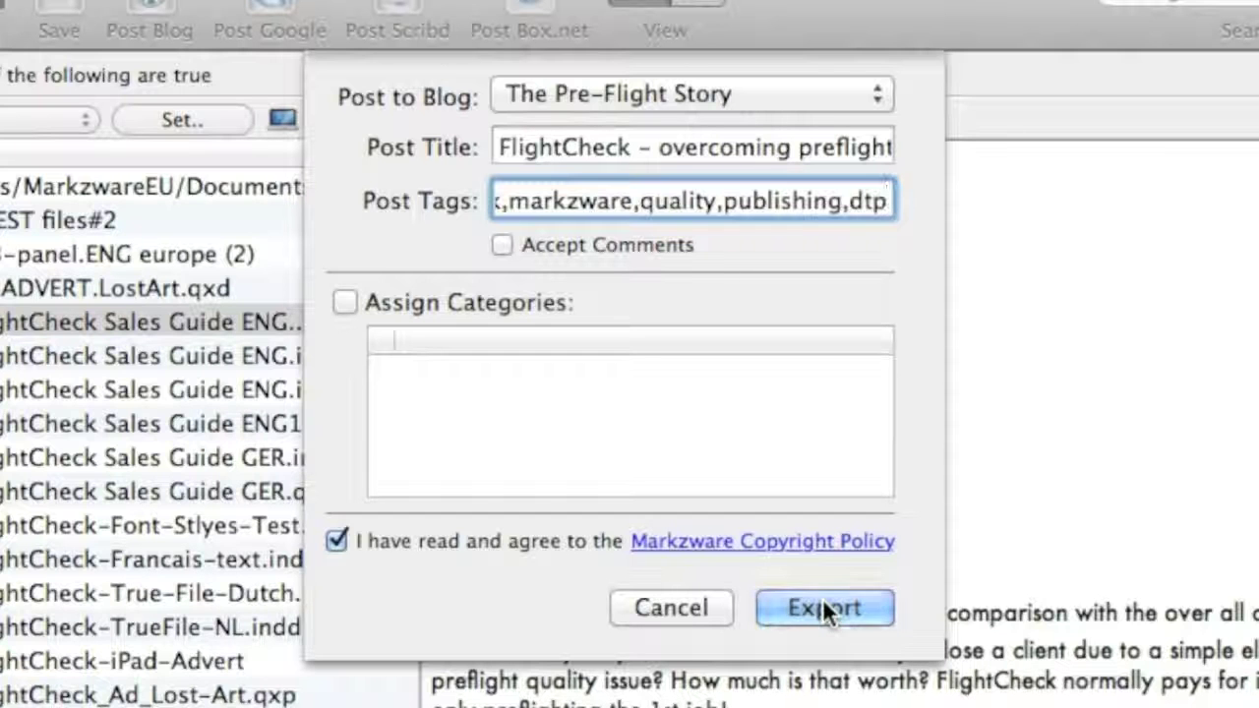
left_click(823, 607)
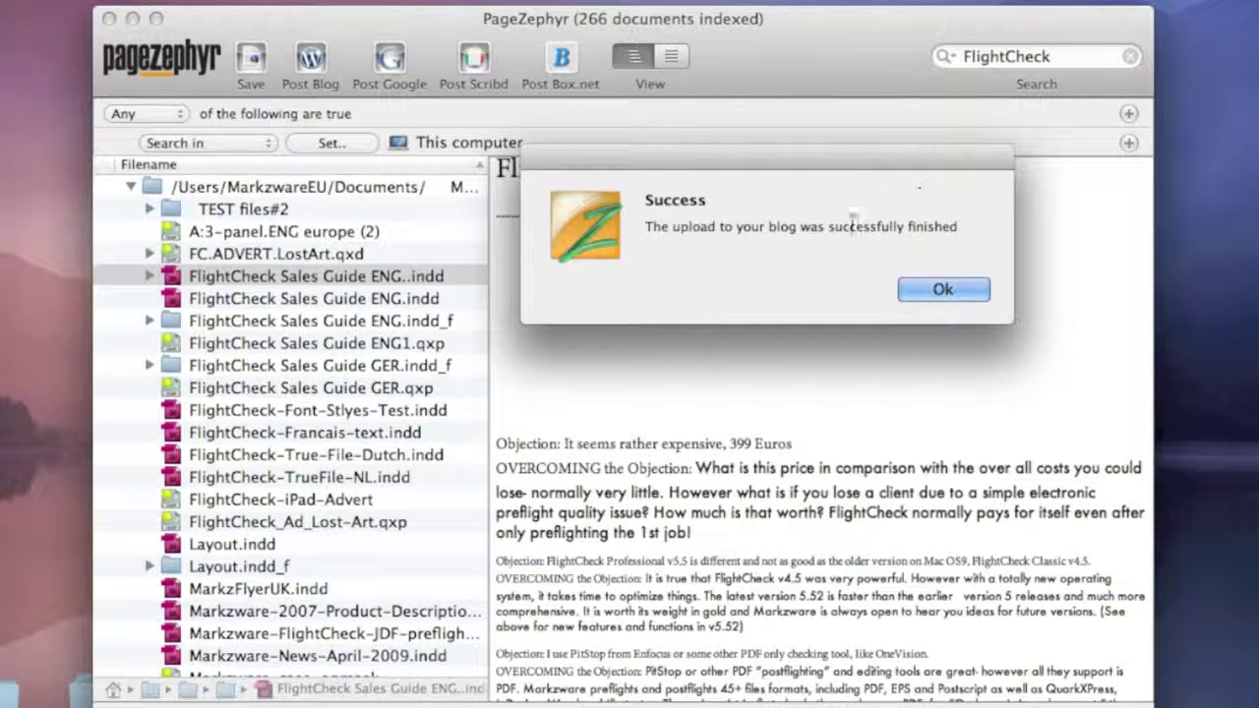
left_click(942, 289)
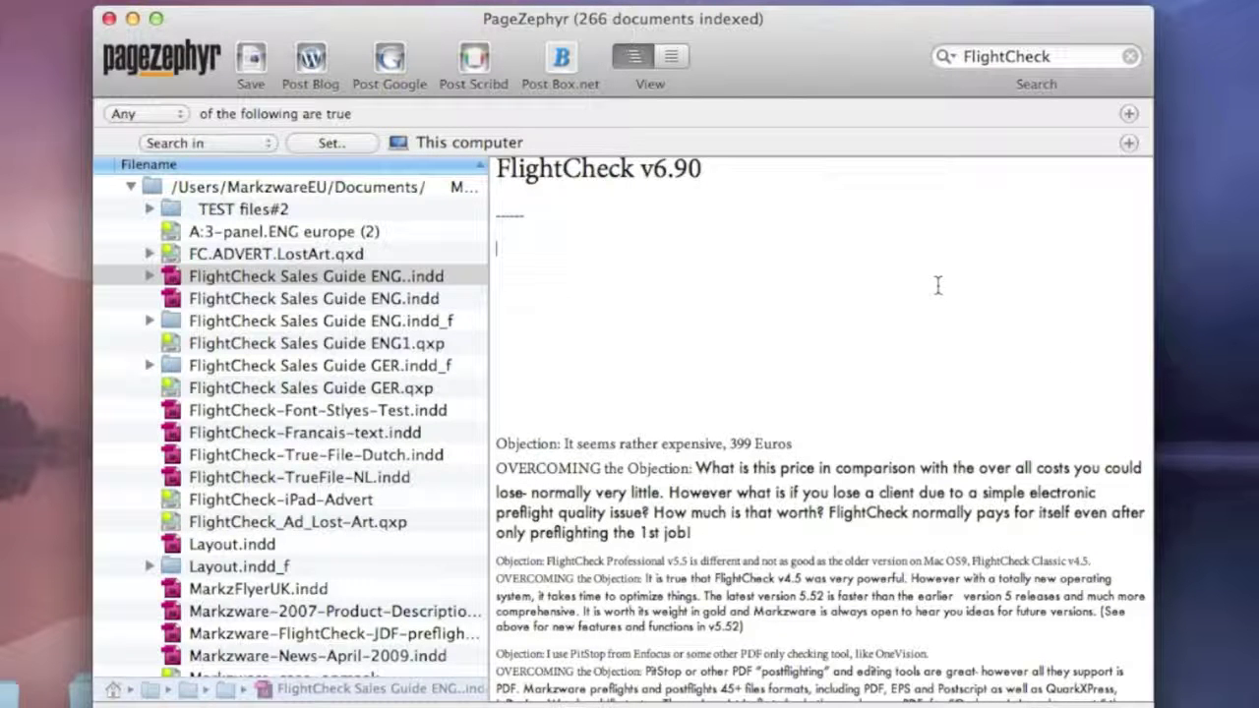
Look at the export options for Google Docs, Scribd and Box.net, cancelling the Google Docs and Scribd exports.
left_click(390, 61)
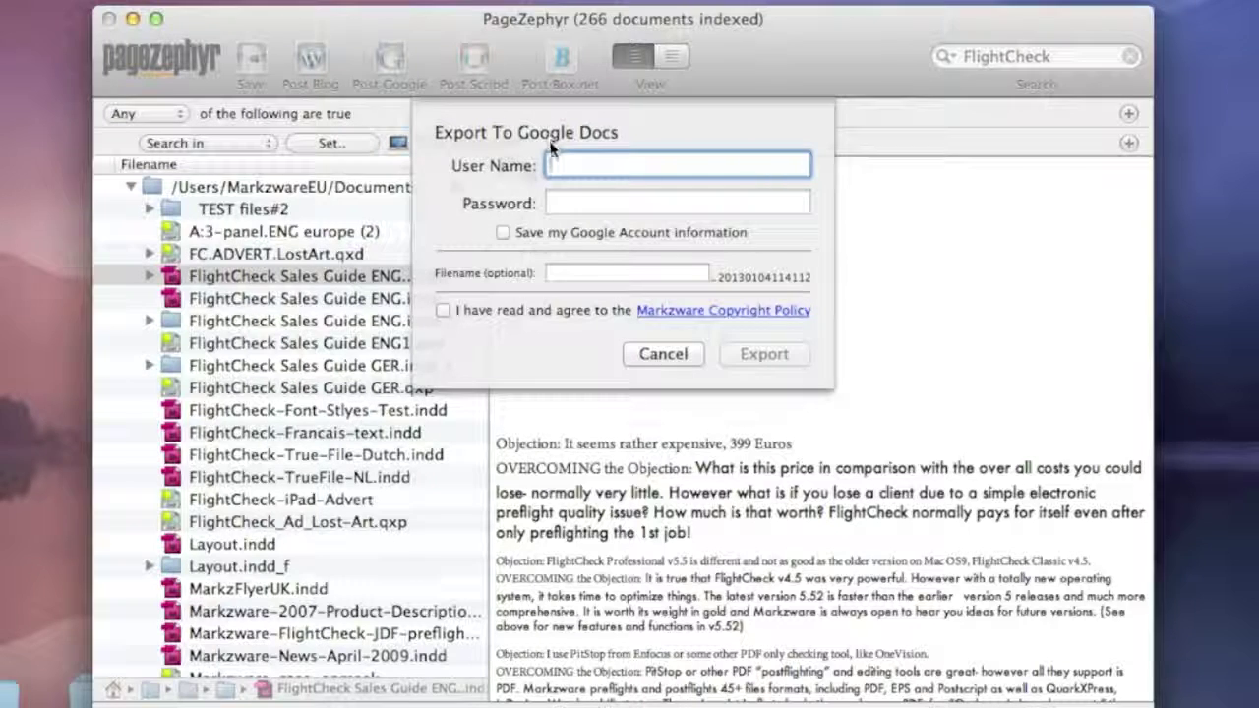
left_click(662, 354)
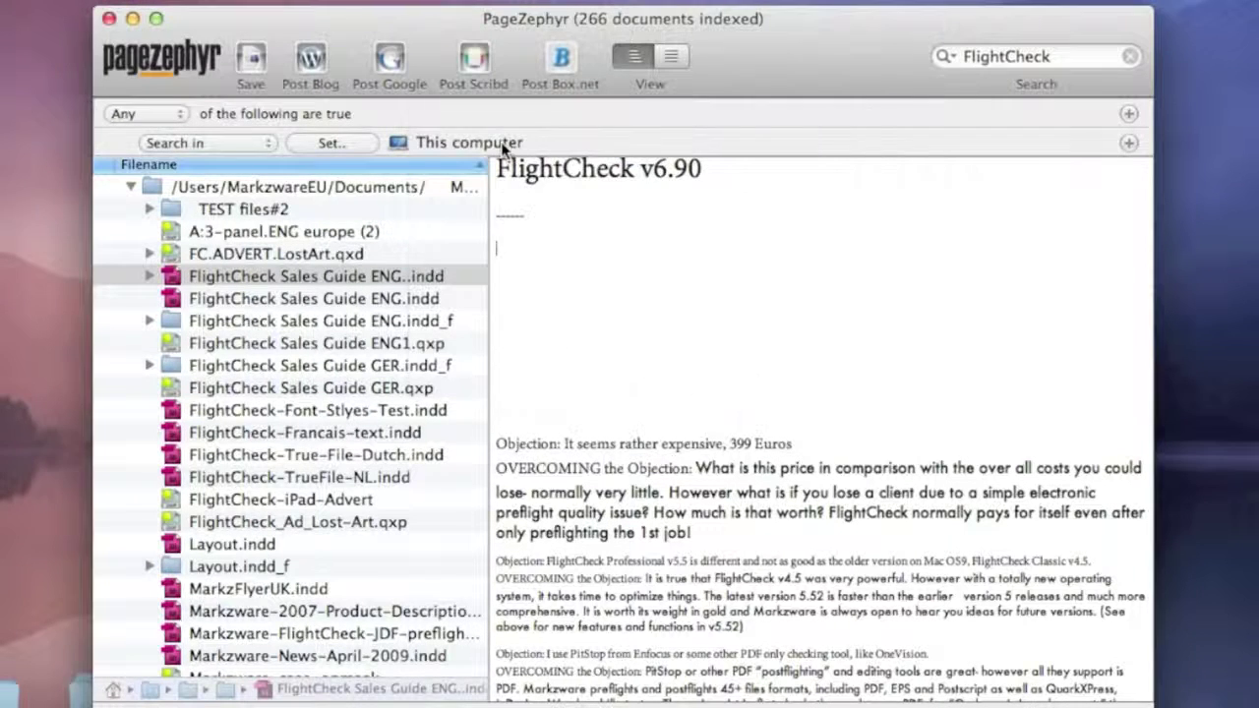
left_click(474, 64)
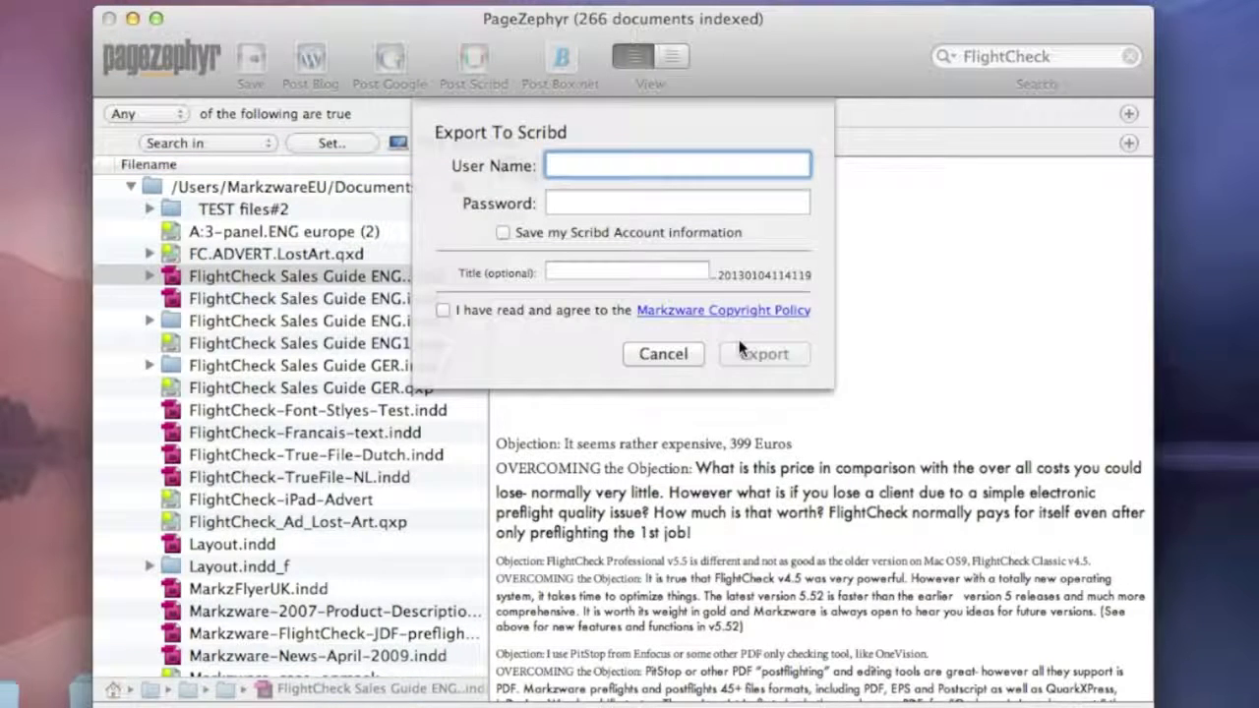
left_click(661, 355)
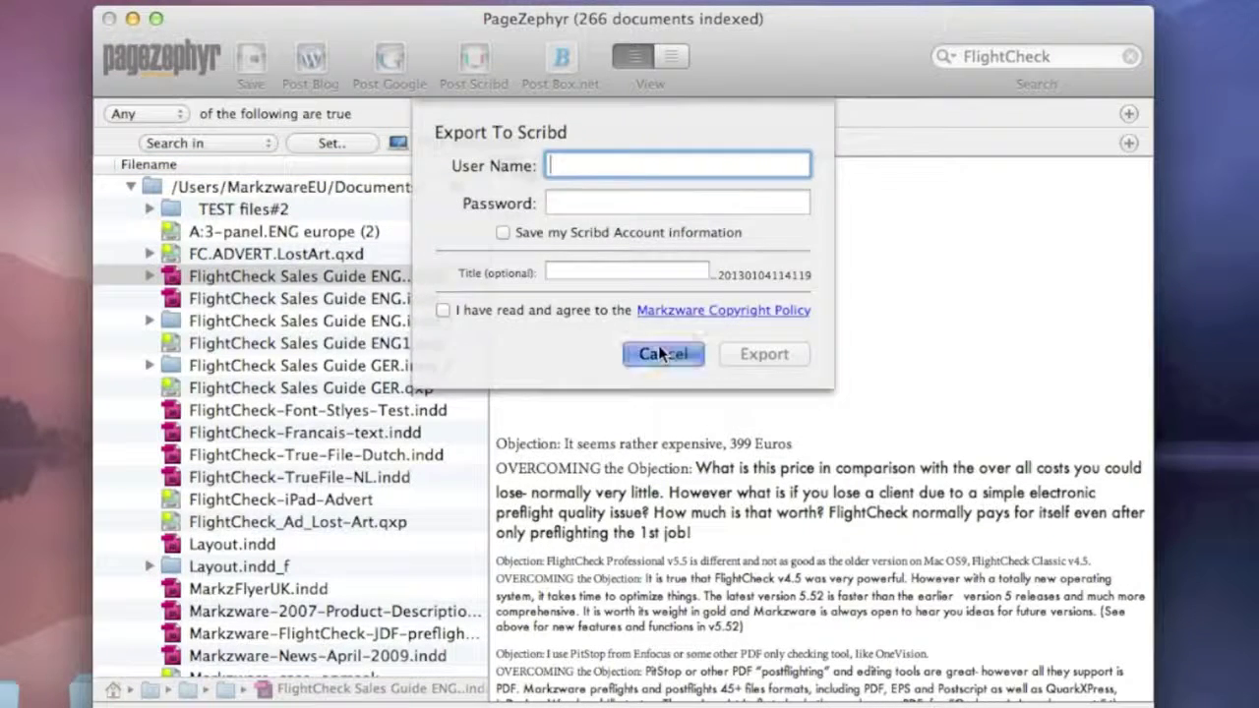
left_click(558, 65)
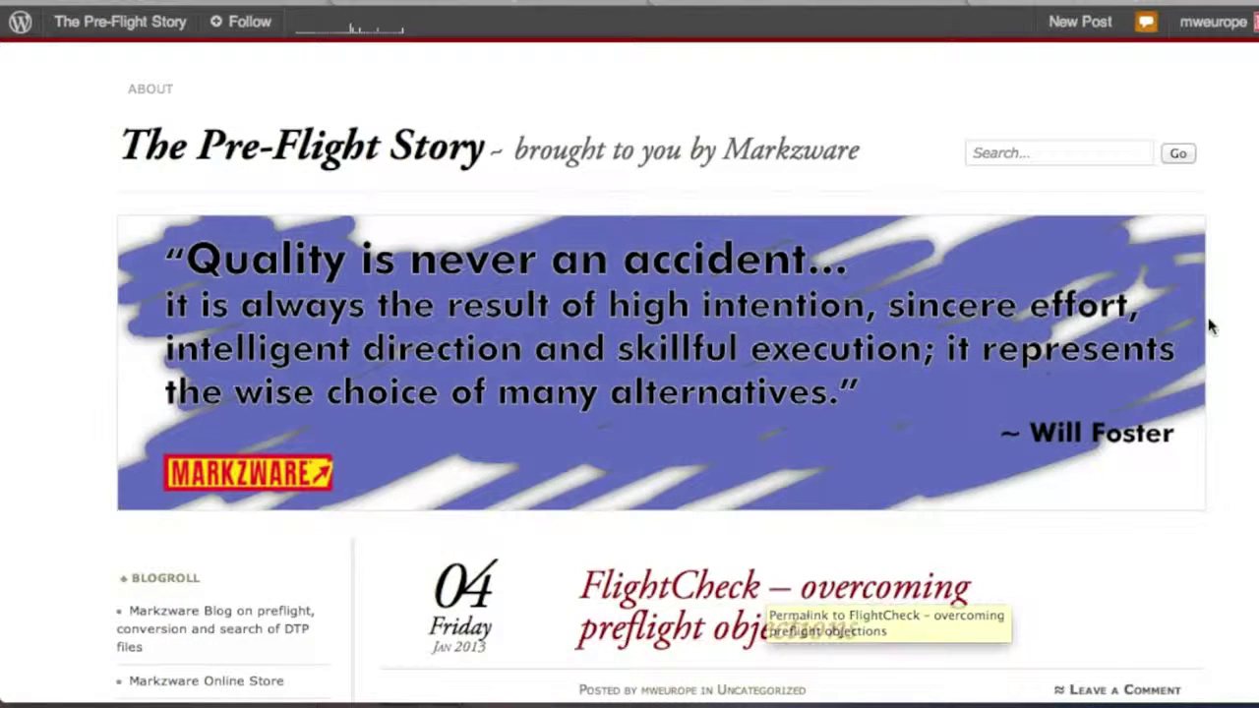
In the web browser, examine the exported FlightCheck post's text and tags on The Pre-Flight Story blog.
scroll(1246, 322, "down", 10)
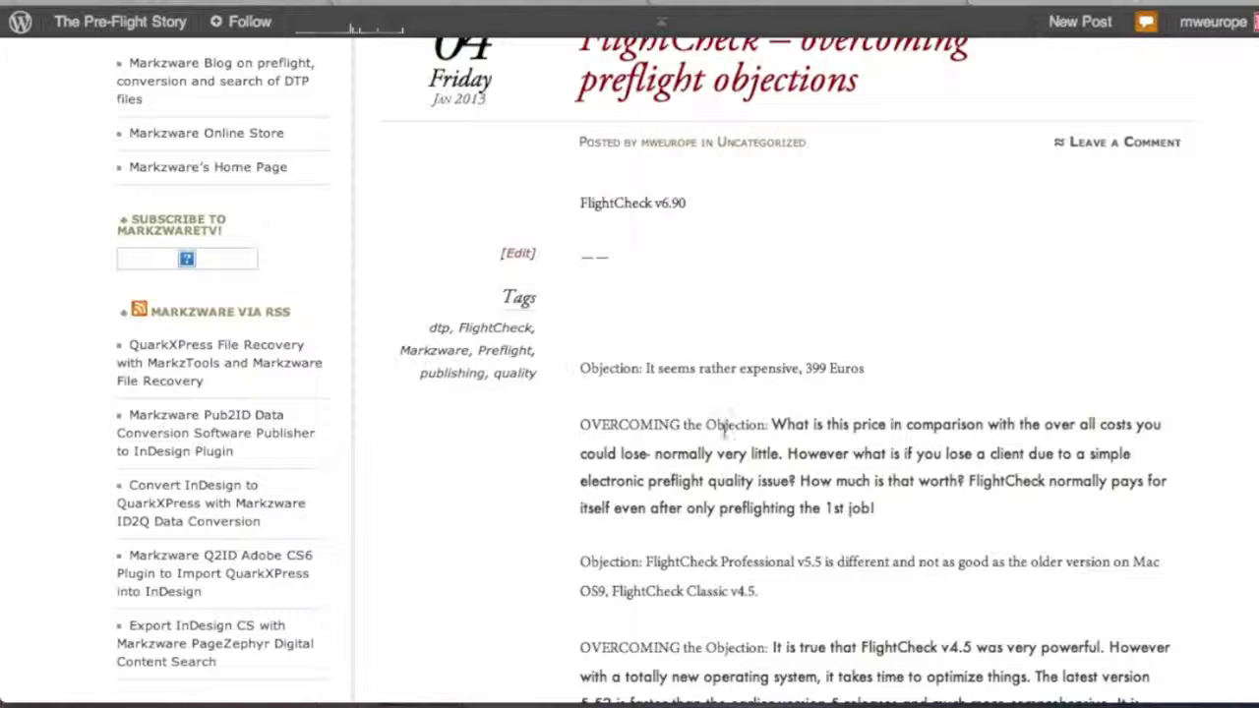
Read further through the objections and answers in the exported FlightCheck blog post.
scroll(866, 446, "down", 3)
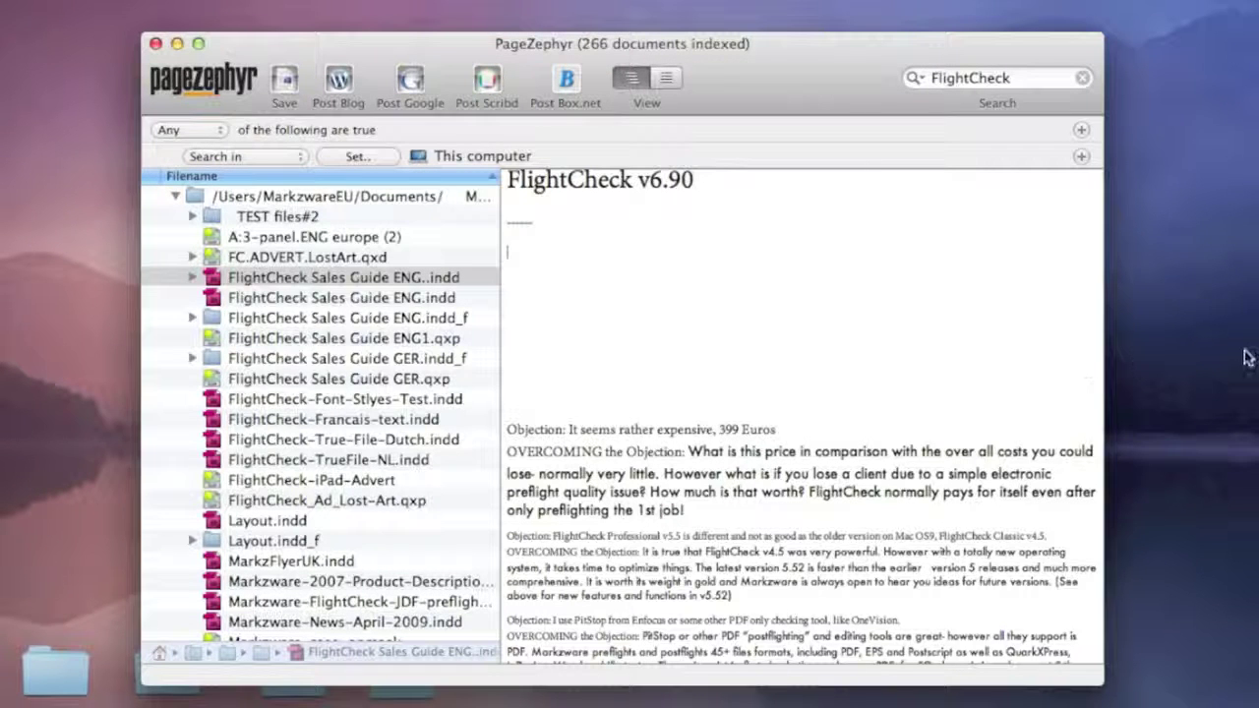
Open the saved FlightCheck-Sales-Guide-2013.rtf from the desktop, enlarge its window to check the text, and close it.
left_click_drag(1257, 387, 1181, 364)
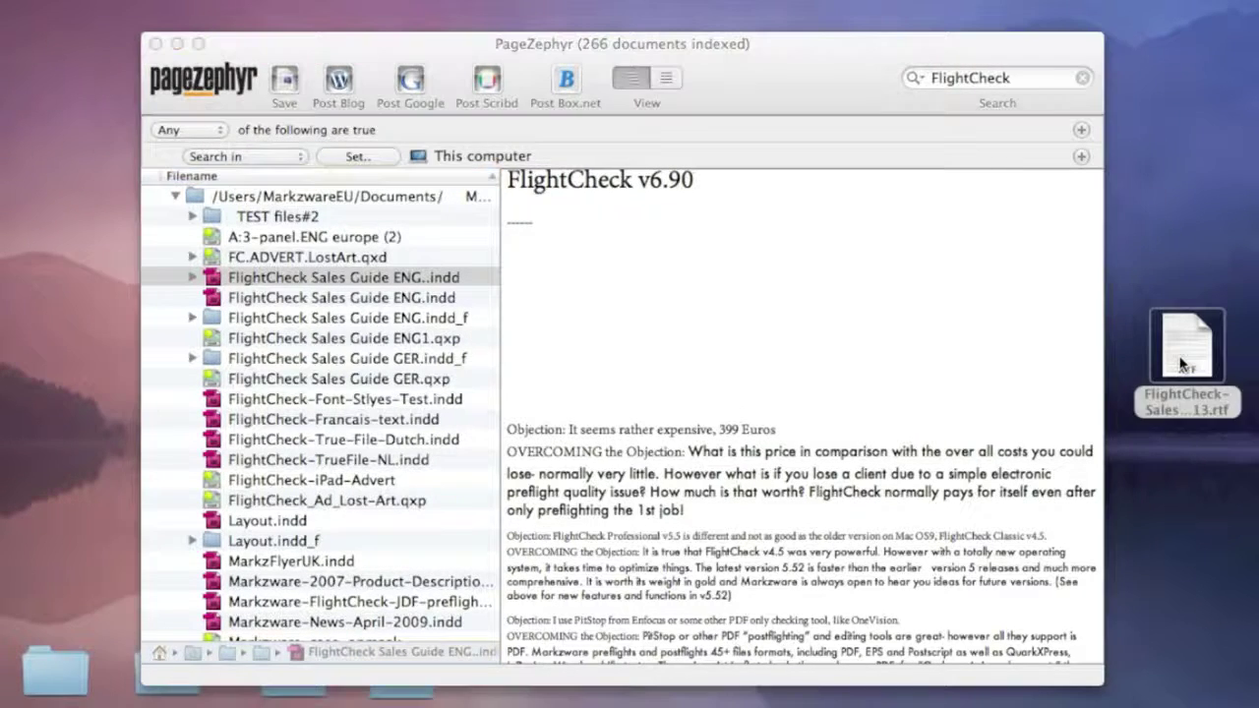
double_click(1182, 364)
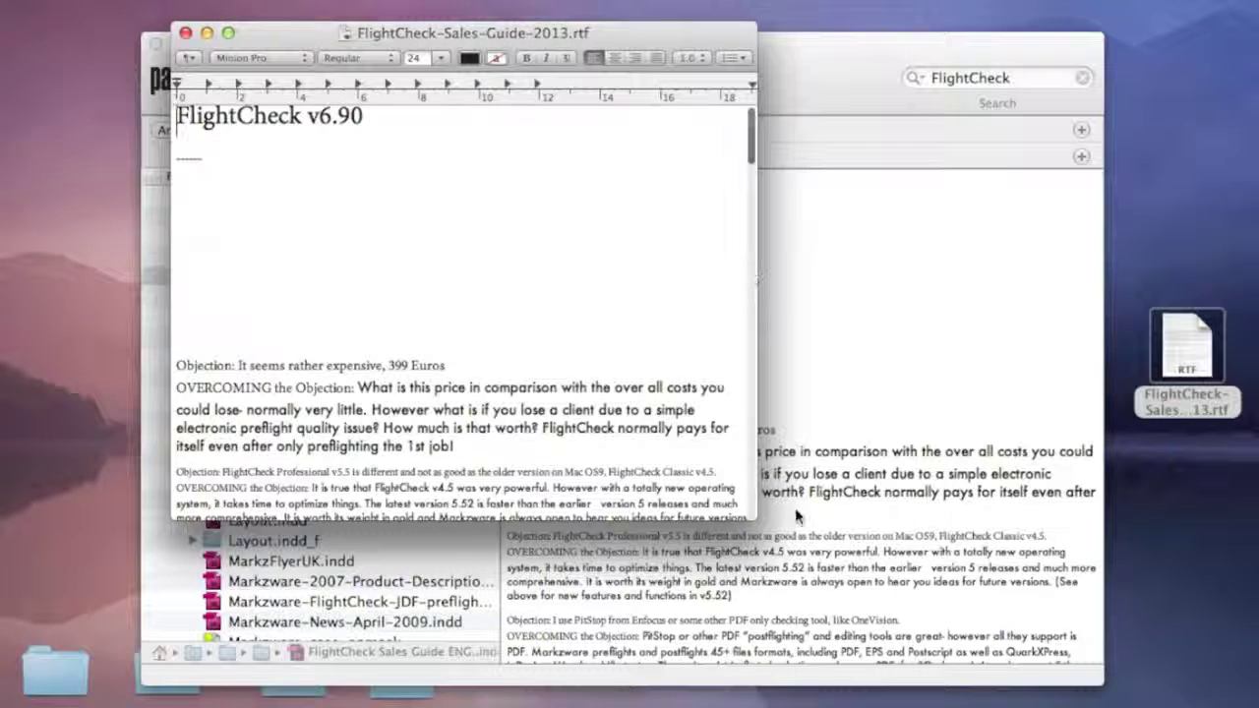
left_click_drag(757, 521, 834, 637)
left_click_drag(832, 128, 777, 89)
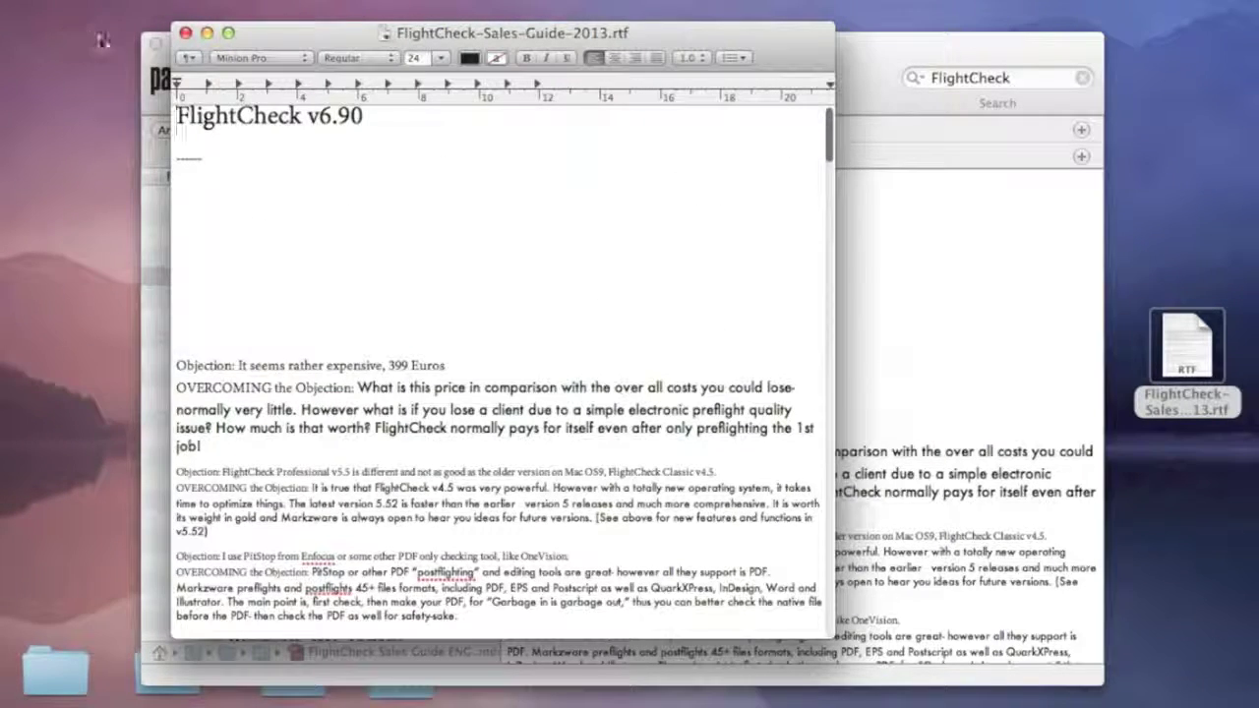
left_click(185, 34)
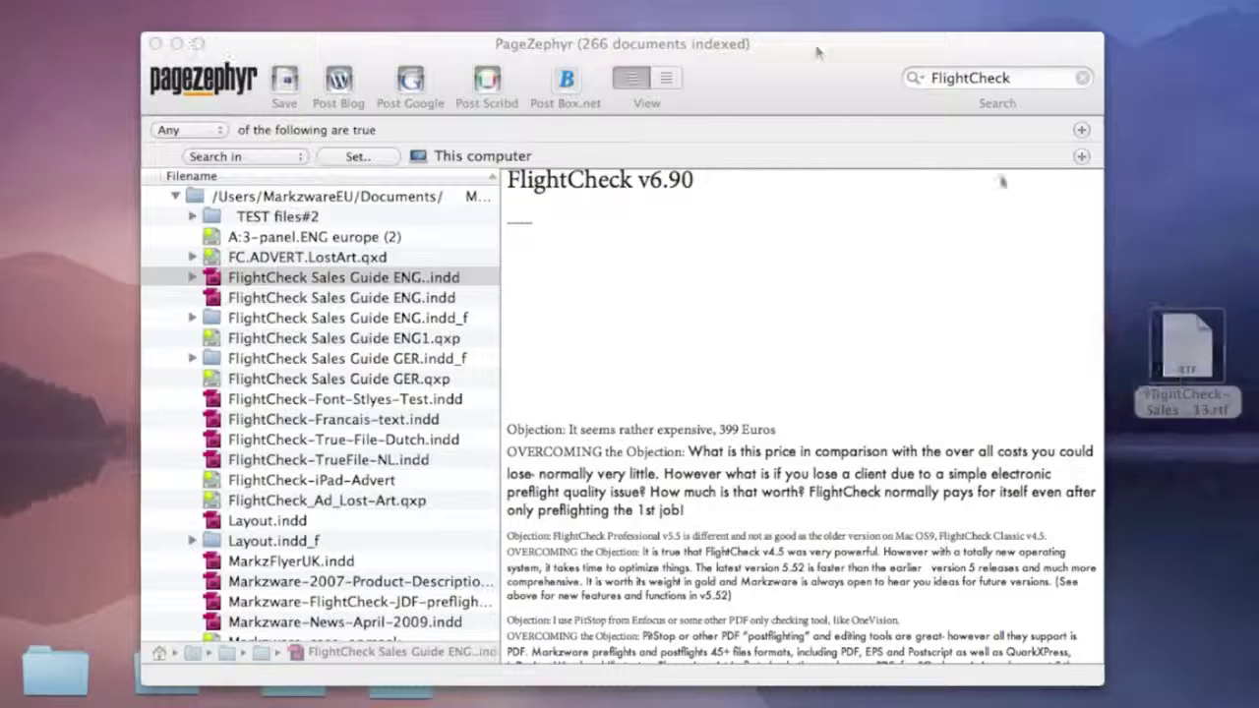
left_click_drag(815, 51, 802, 29)
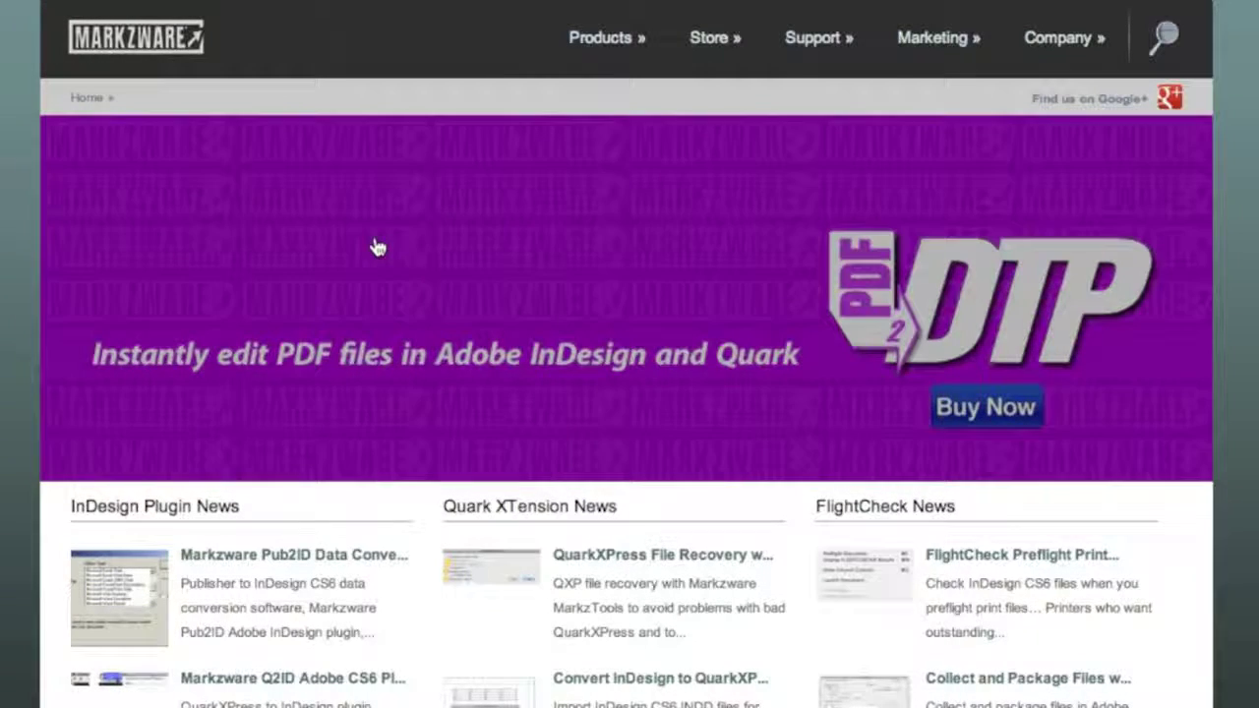
On the Markzware website in the browser, open the PageZephyr (Desktop Search) product page.
mouse_move(576, 37)
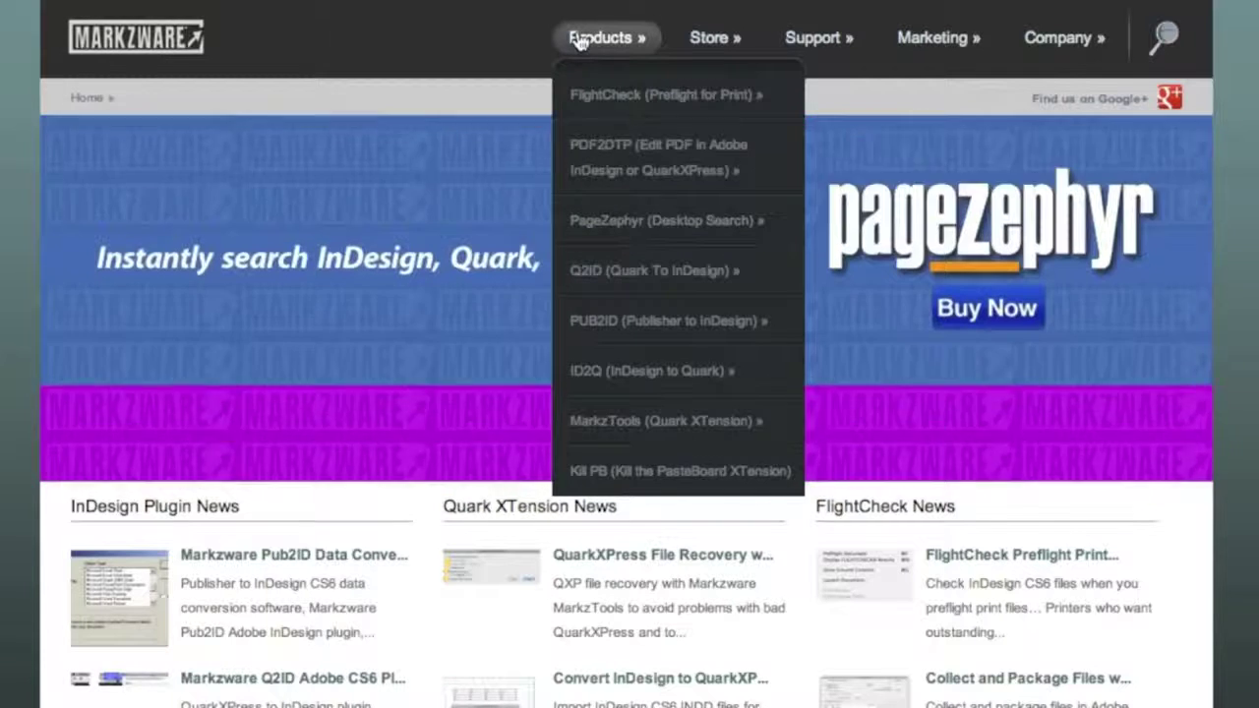
mouse_move(641, 182)
mouse_move(649, 230)
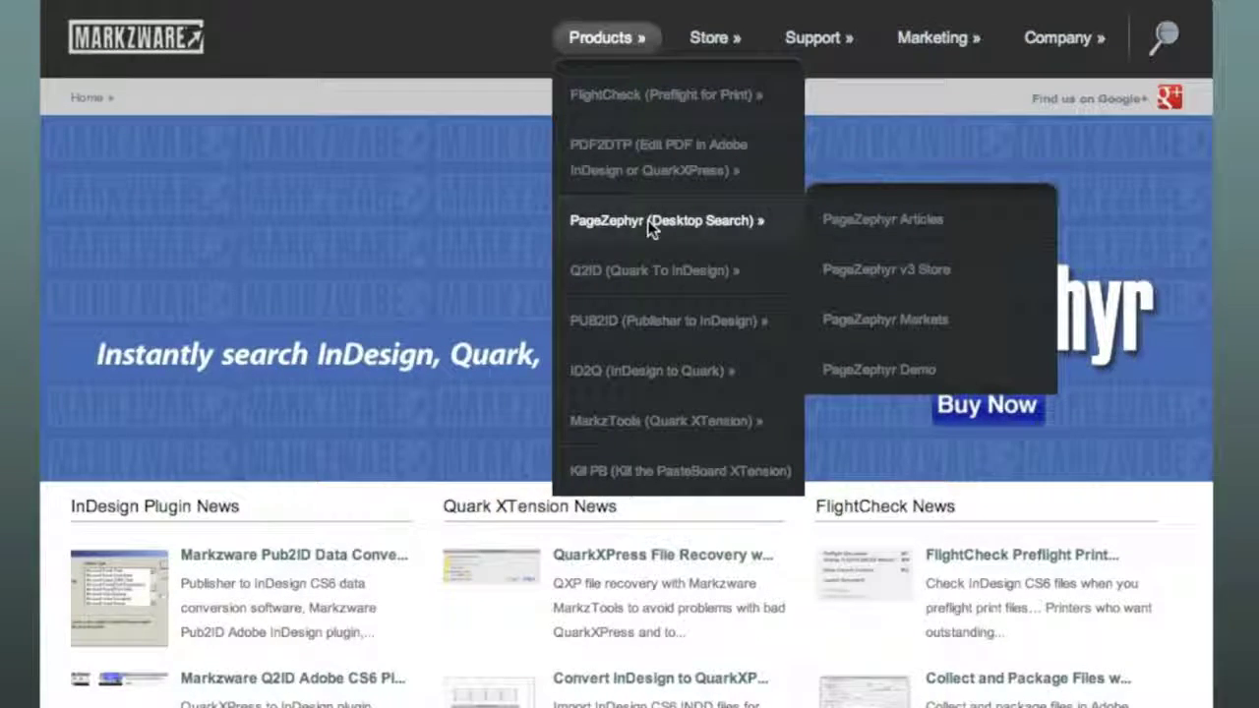
left_click(649, 226)
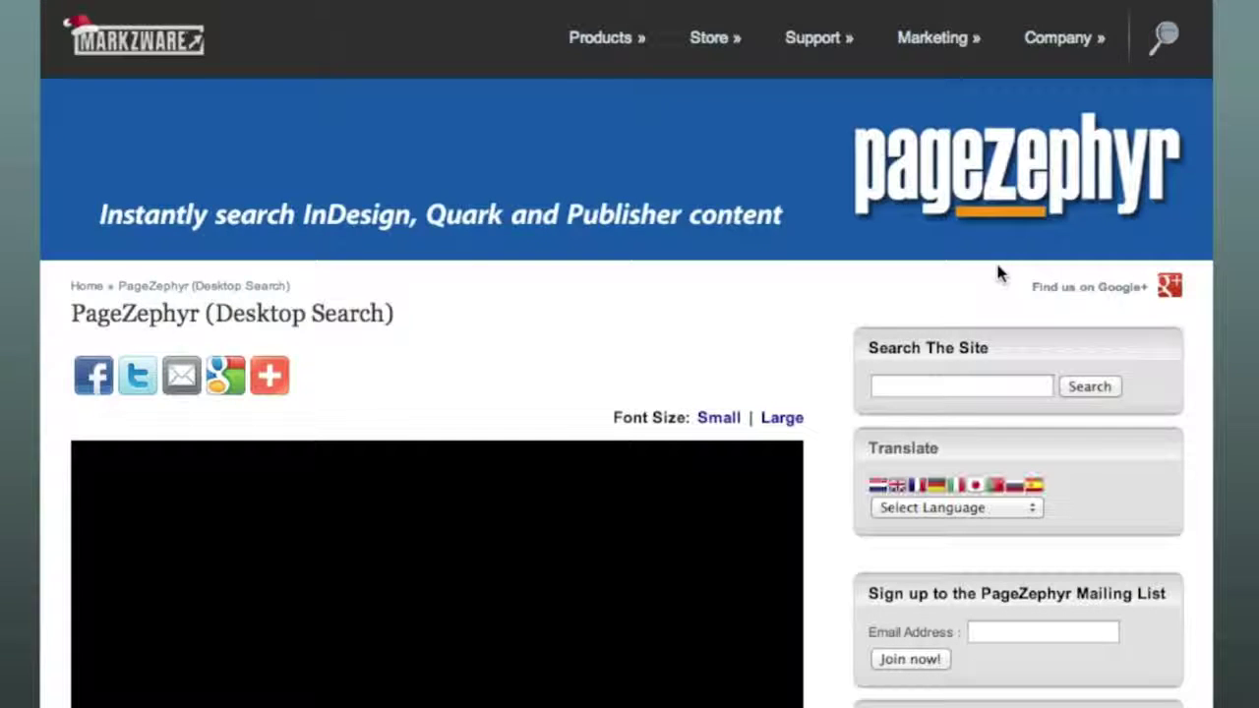
Look through the PageZephyr product page's description, purchase offer, search and convert features, and 30-day free trial download.
scroll(998, 273, "down", 5)
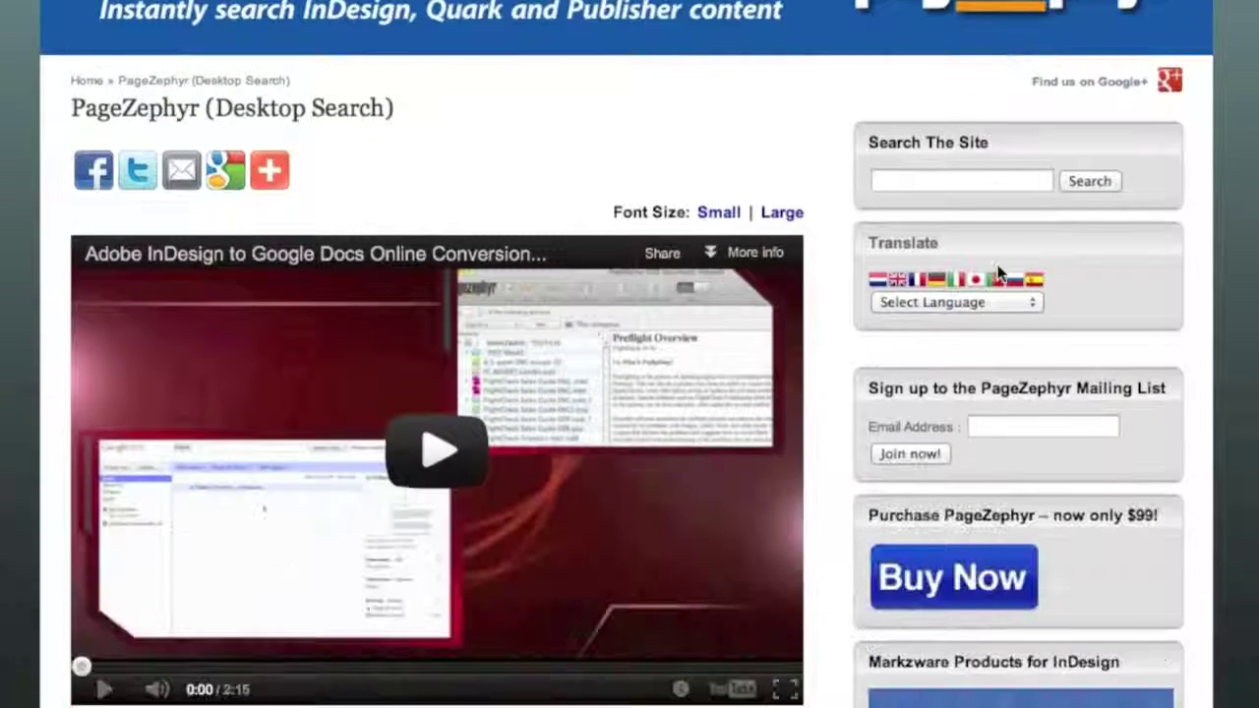
scroll(998, 274, "down", 8)
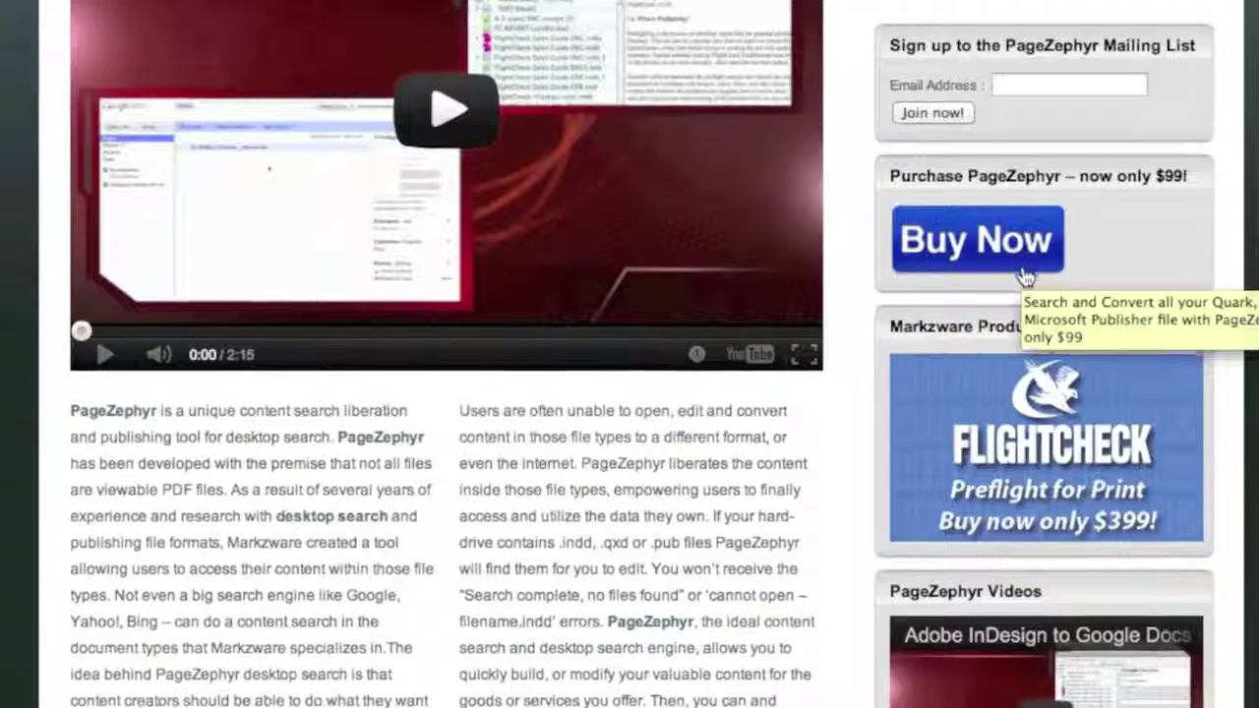
scroll(1023, 274, "down", 3)
scroll(1023, 275, "down", 2)
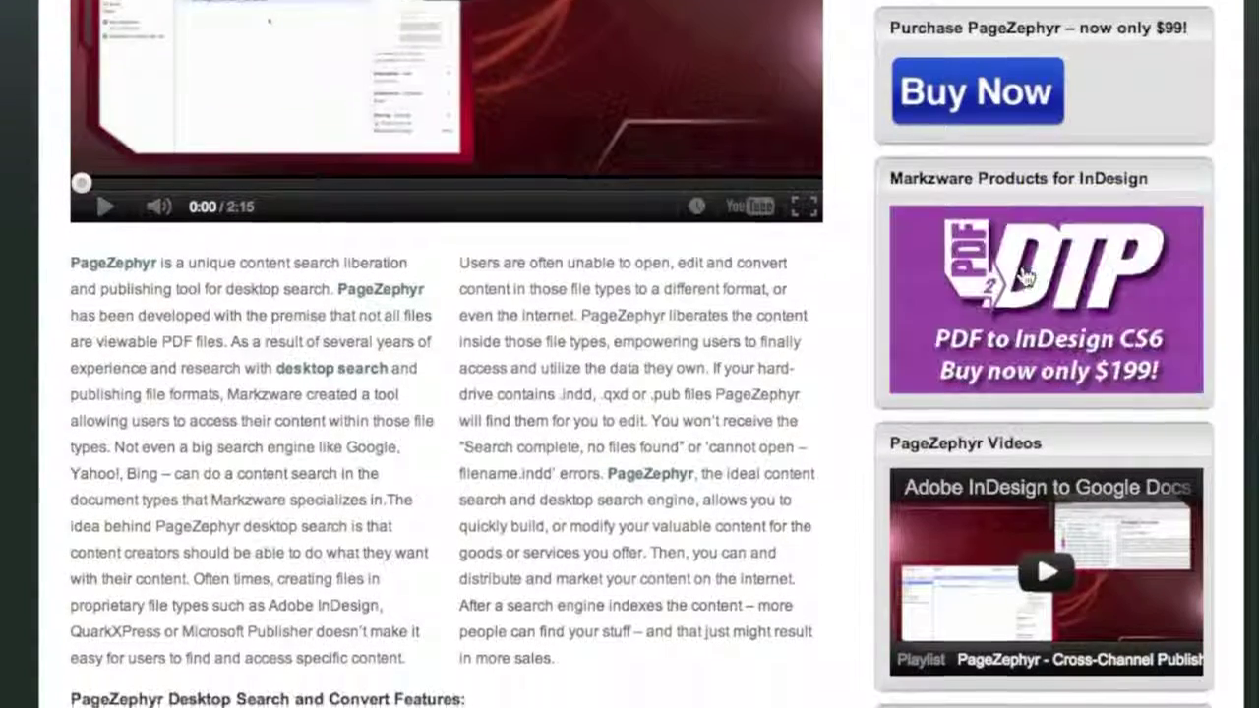
scroll(1023, 275, "down", 8)
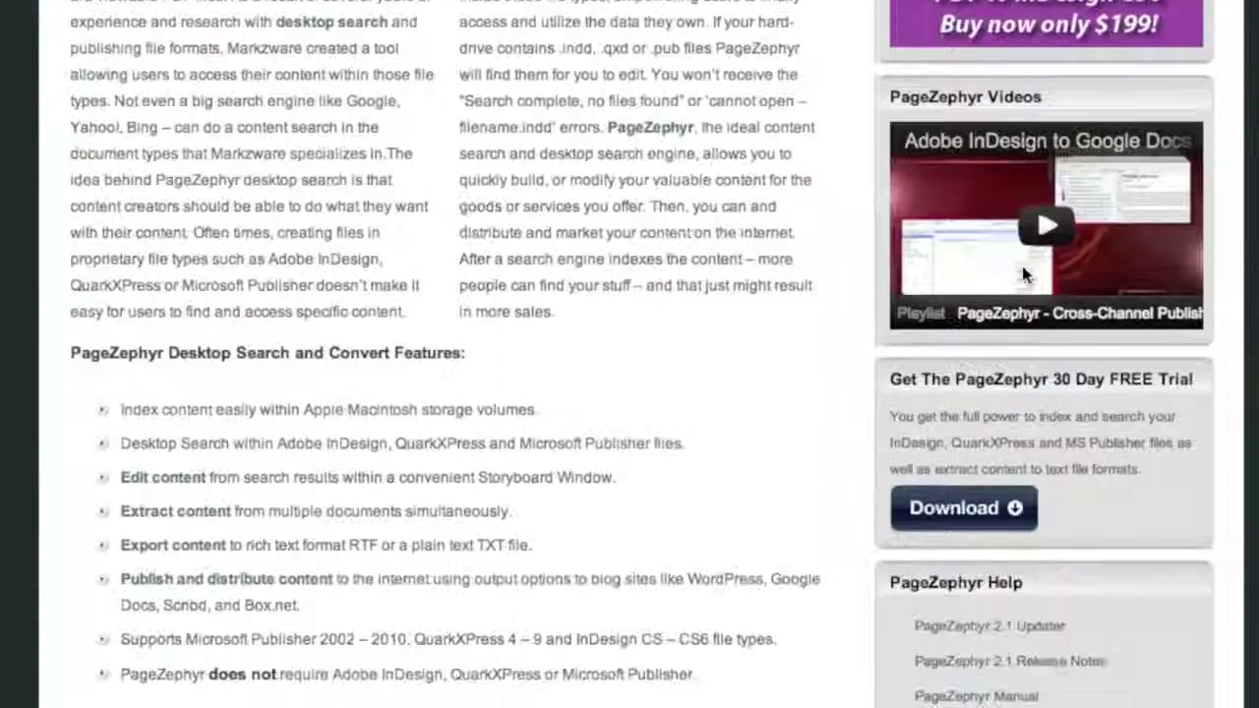